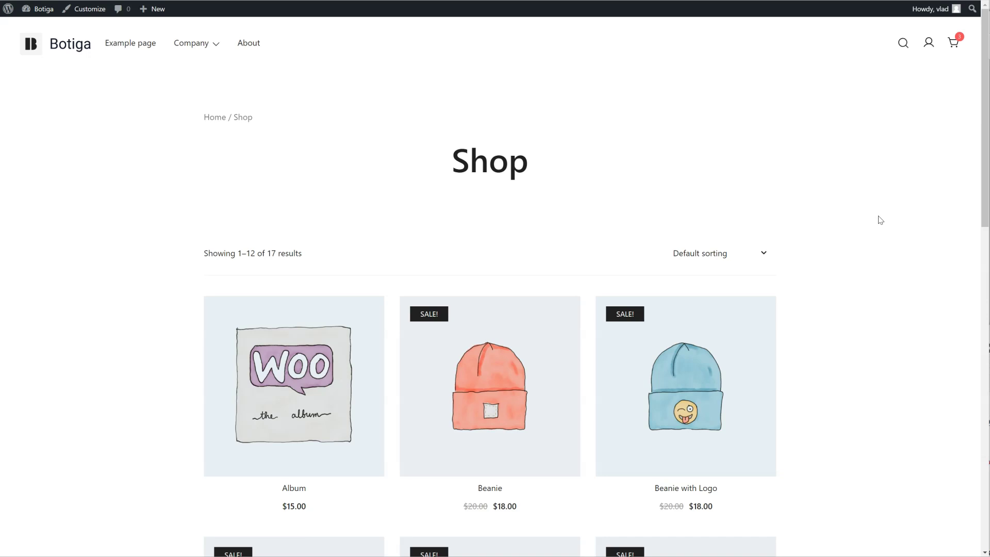
Go from the site to the WordPress admin and open the Botiga theme dashboard.
{"action": "scroll", "coordinate": [880, 220], "scroll_direction": "down", "scroll_amount": 15}
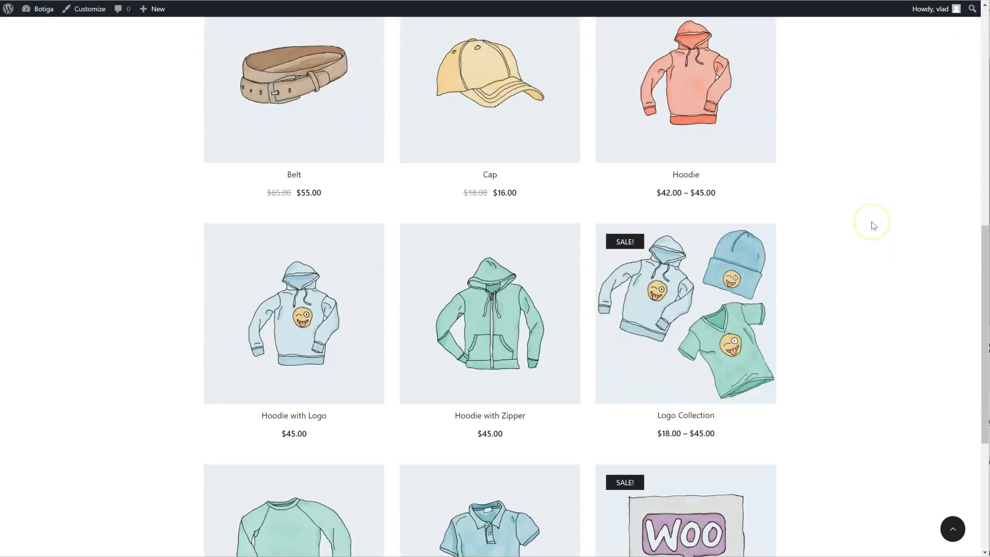
{"action": "scroll", "coordinate": [873, 225], "scroll_direction": "up", "scroll_amount": 15}
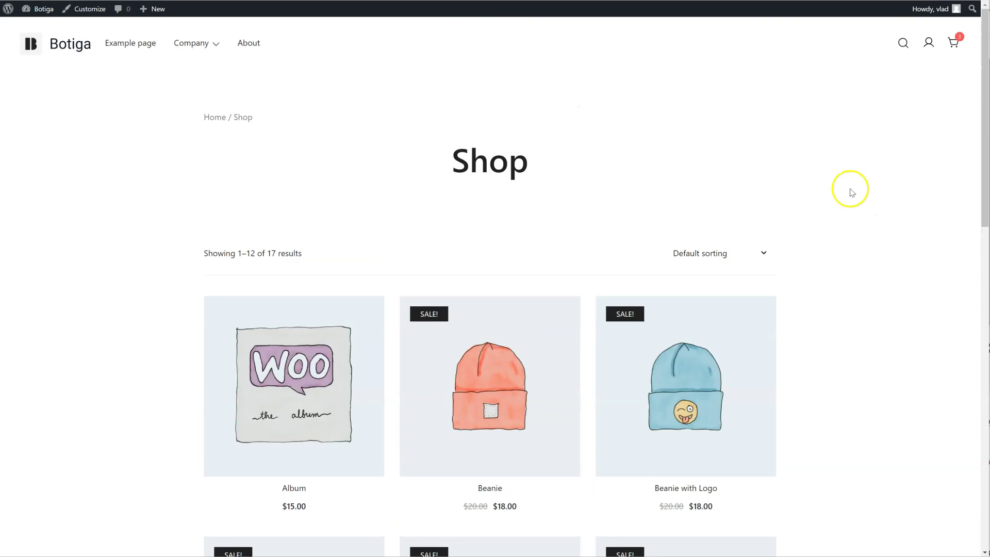
{"action": "left_click", "coordinate": [37, 11]}
{"action": "left_click", "coordinate": [57, 22]}
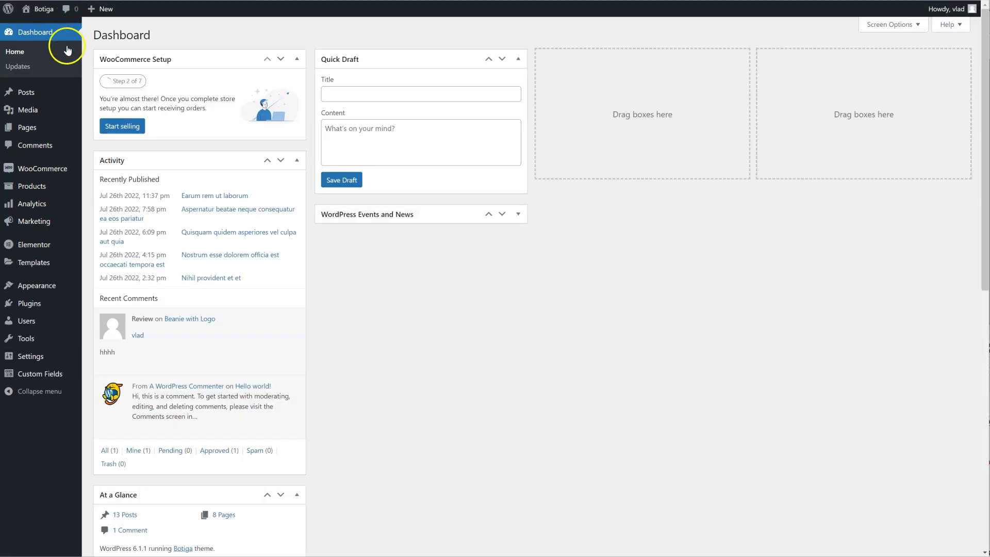
{"action": "mouse_move", "coordinate": [72, 296]}
{"action": "left_click", "coordinate": [133, 306]}
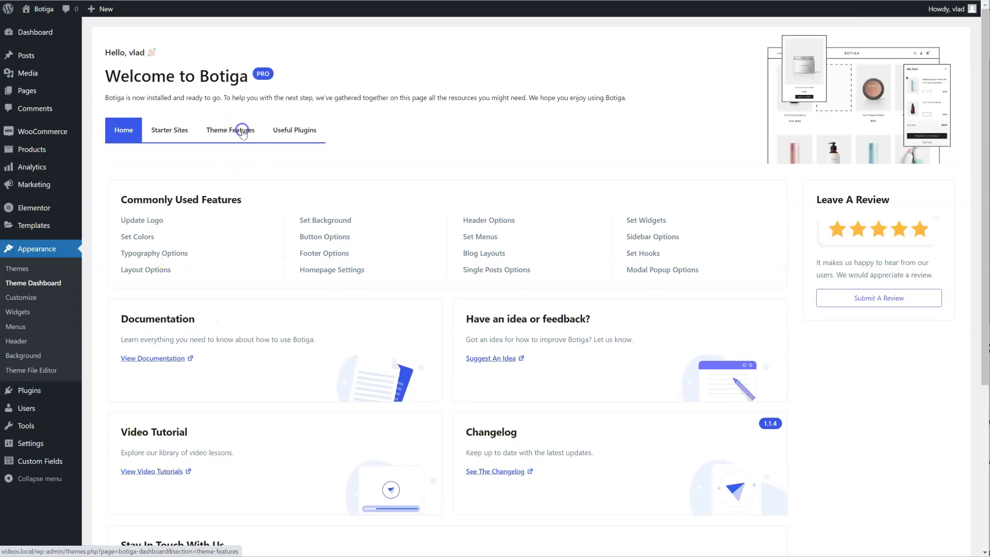
Activate the Templates Builder theme feature and go to the Botiga Templates list.
{"action": "left_click", "coordinate": [243, 133]}
{"action": "scroll", "coordinate": [464, 232], "scroll_direction": "down", "scroll_amount": 14}
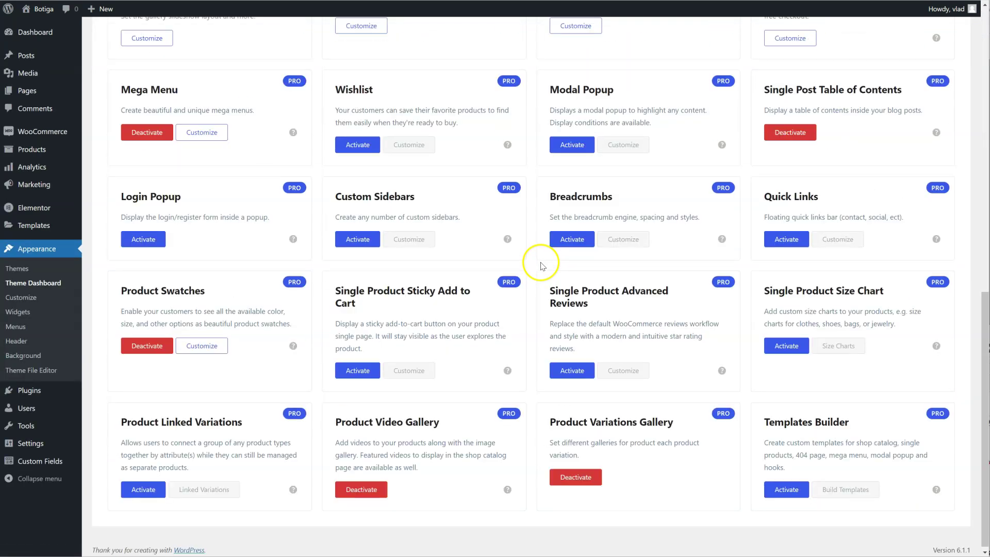
{"action": "left_click", "coordinate": [798, 490]}
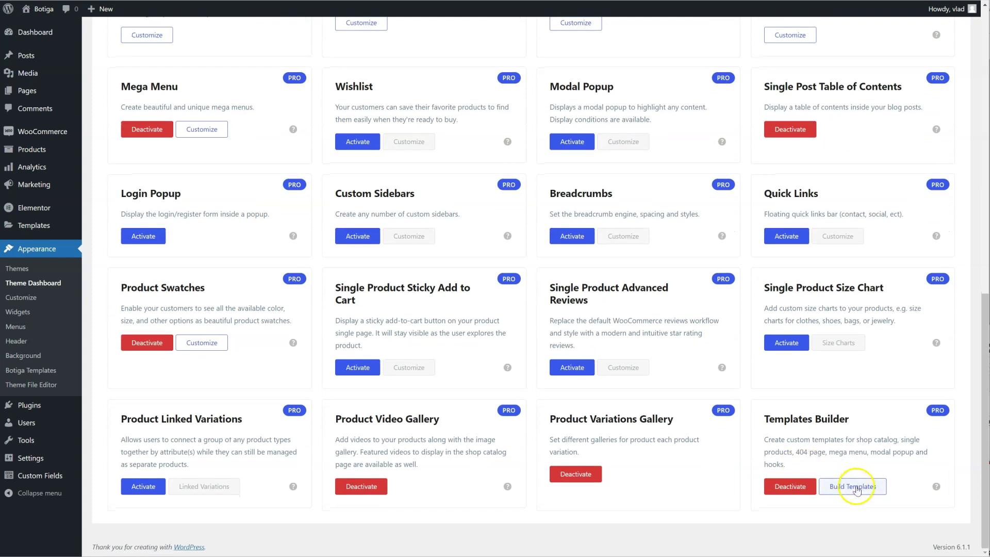
{"action": "left_click", "coordinate": [854, 488]}
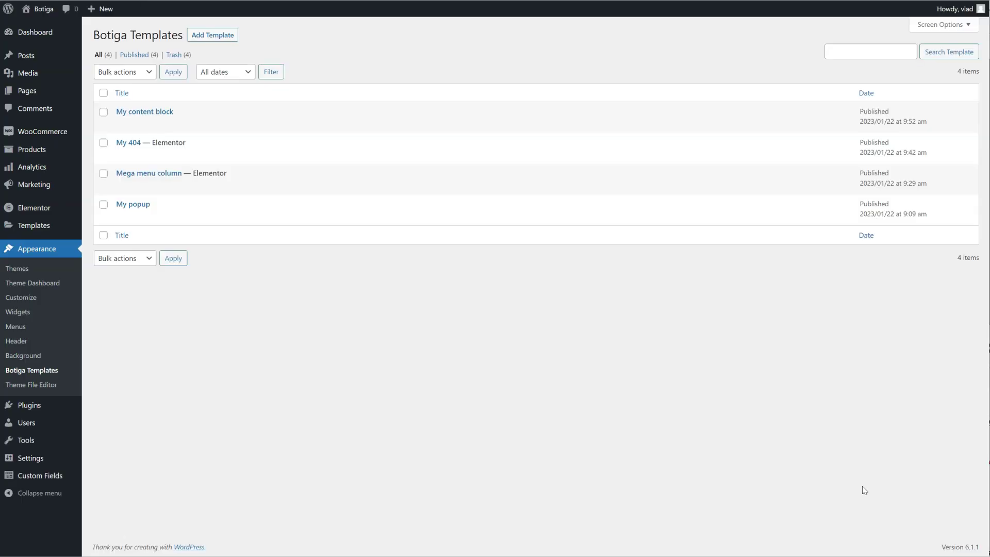
Add a new template titled 'My shop template' with the Shop Catalog layout.
{"action": "left_click", "coordinate": [225, 36]}
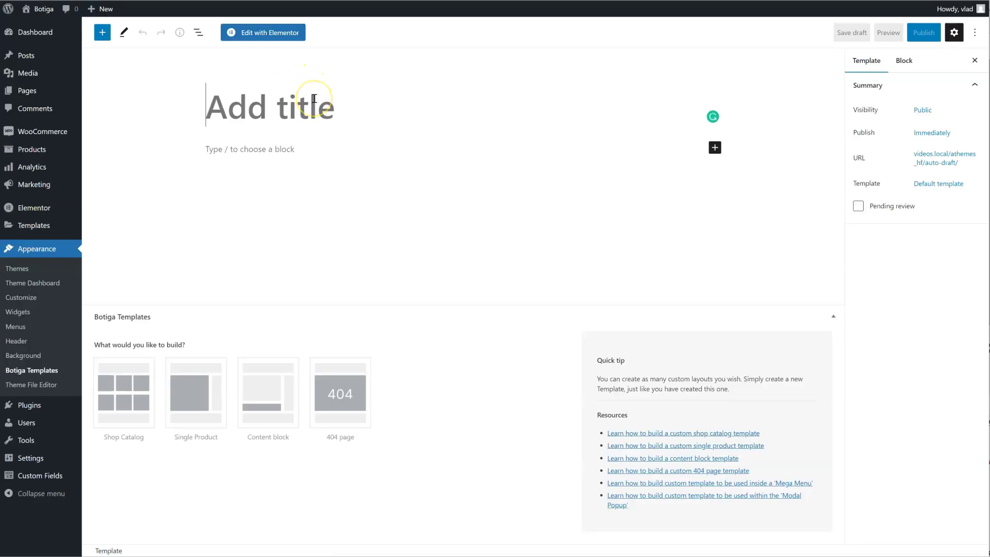
{"action": "type", "text": "My shop "}
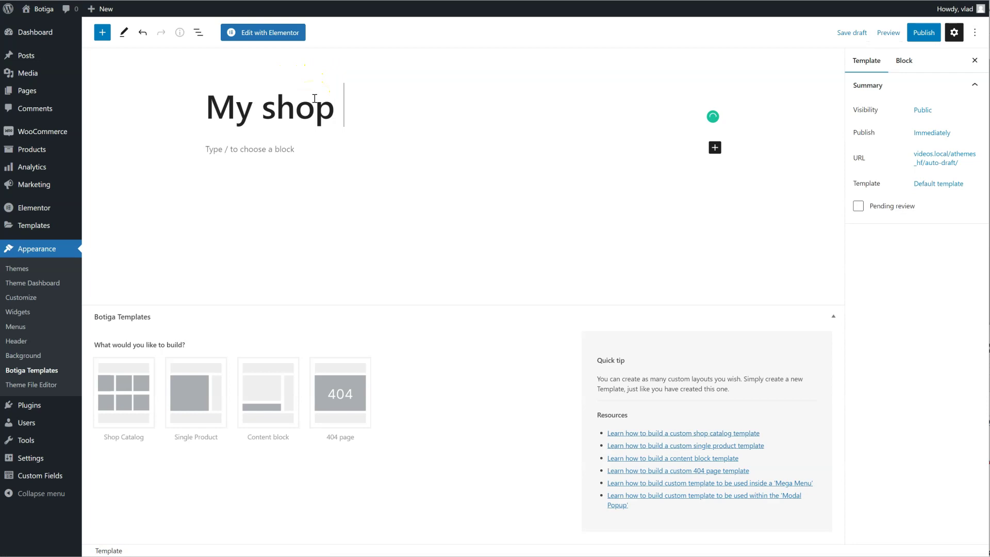
{"action": "type", "text": "template"}
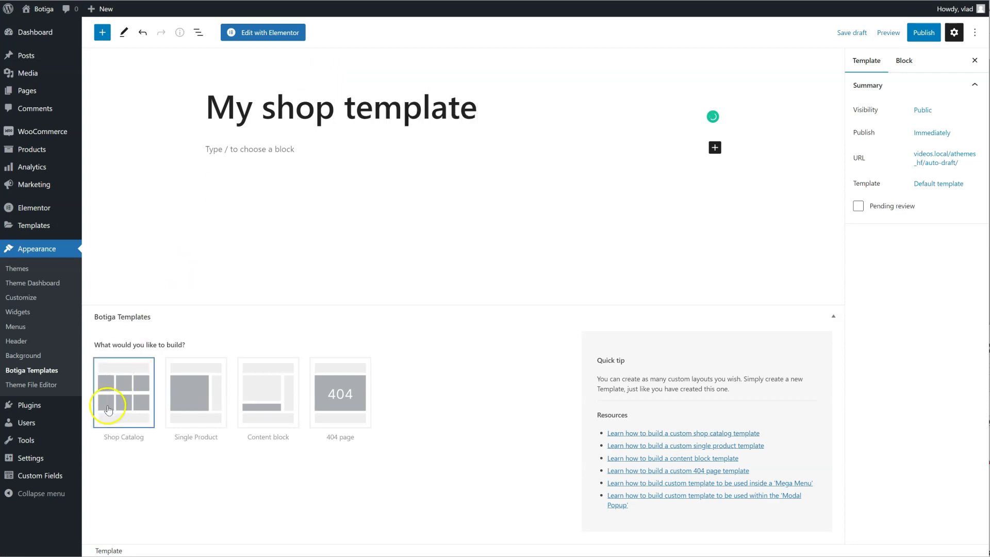
{"action": "left_click", "coordinate": [129, 406]}
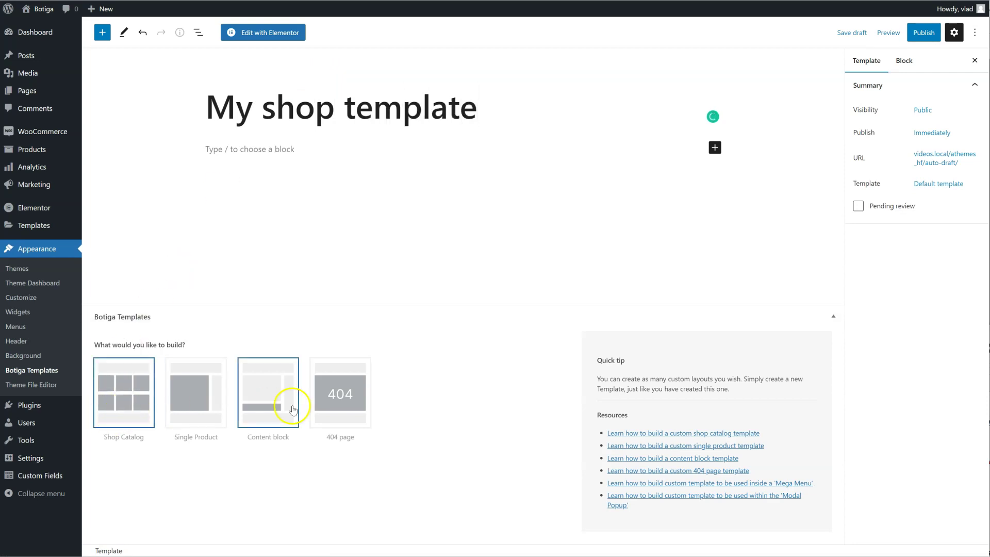
{"action": "left_click", "coordinate": [271, 154]}
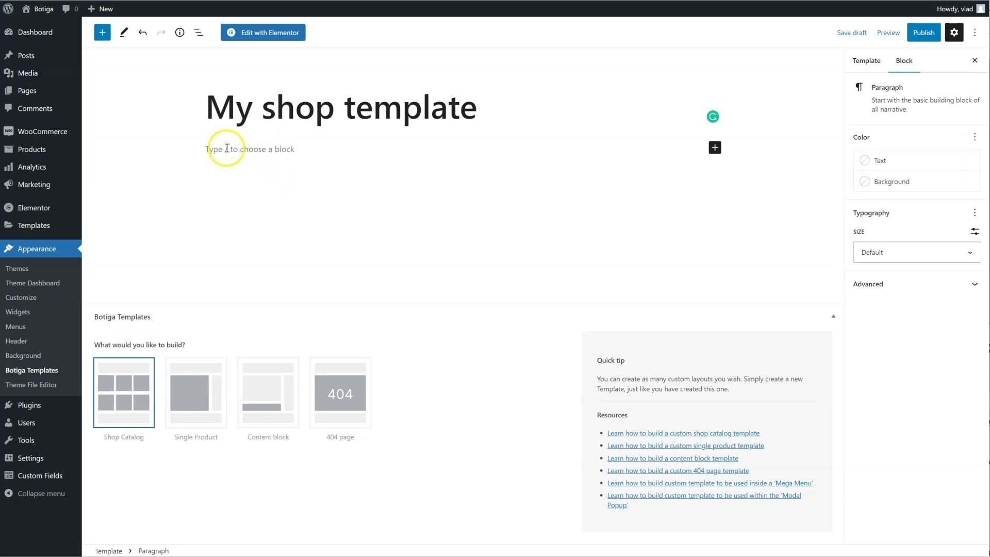
Insert the Botiga Shop Archive Title block, then place a Product Query grid below it.
{"action": "left_click", "coordinate": [102, 33]}
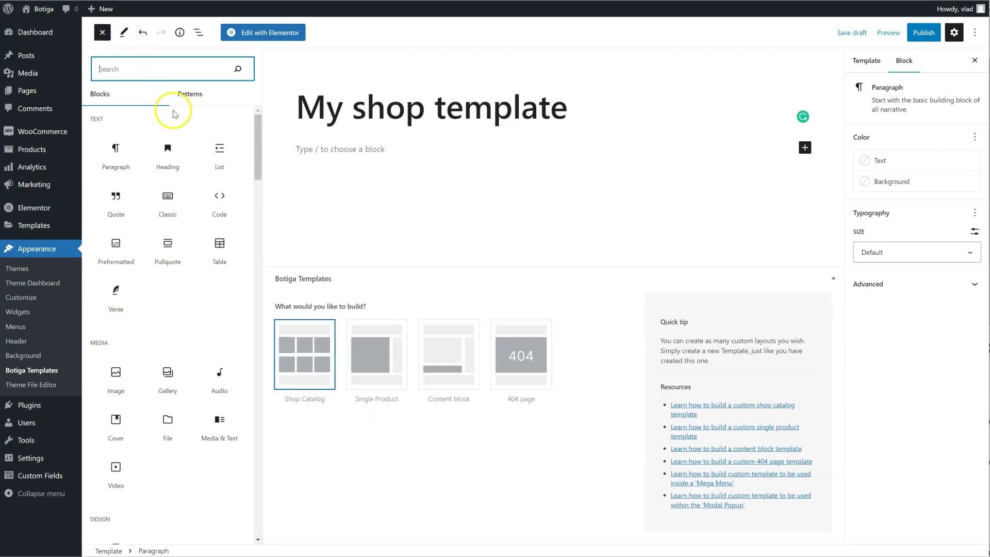
{"action": "type", "text": "botiga"}
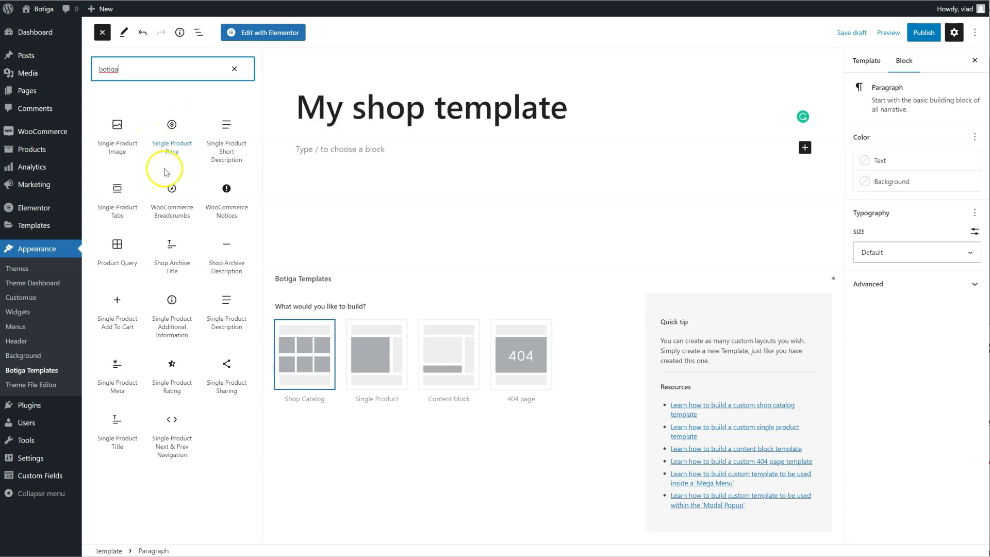
{"action": "left_click", "coordinate": [174, 267]}
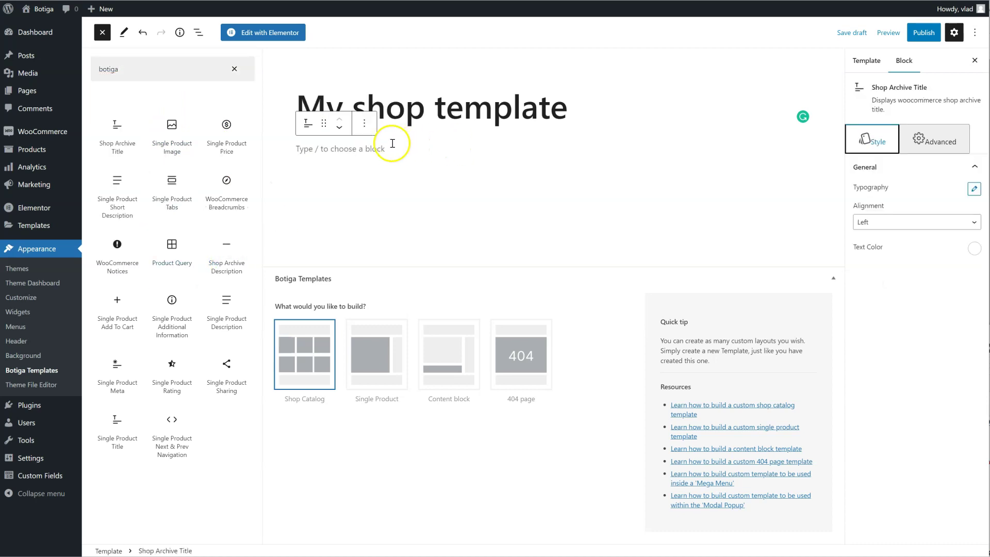
{"action": "mouse_move", "coordinate": [238, 210]}
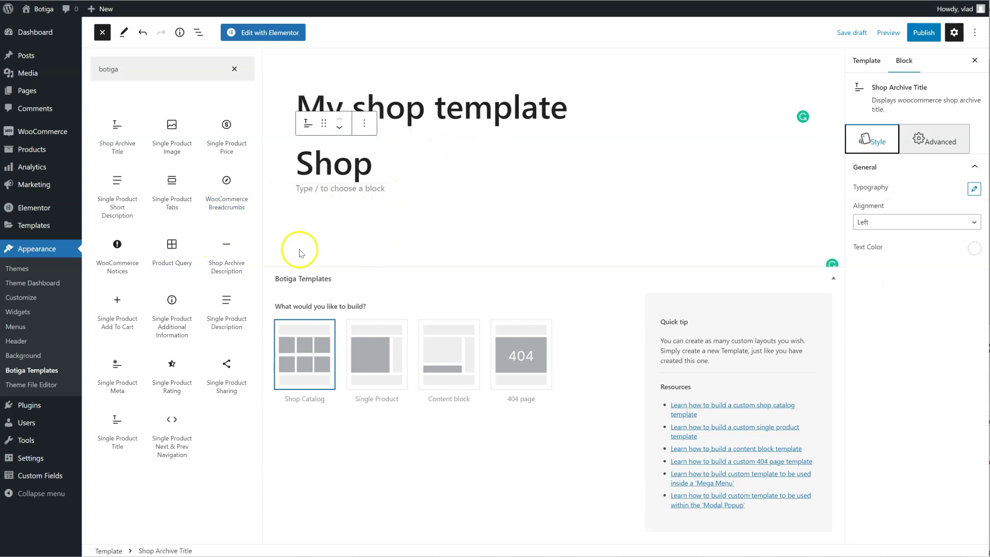
{"action": "left_click_drag", "start_coordinate": [173, 250], "coordinate": [437, 183]}
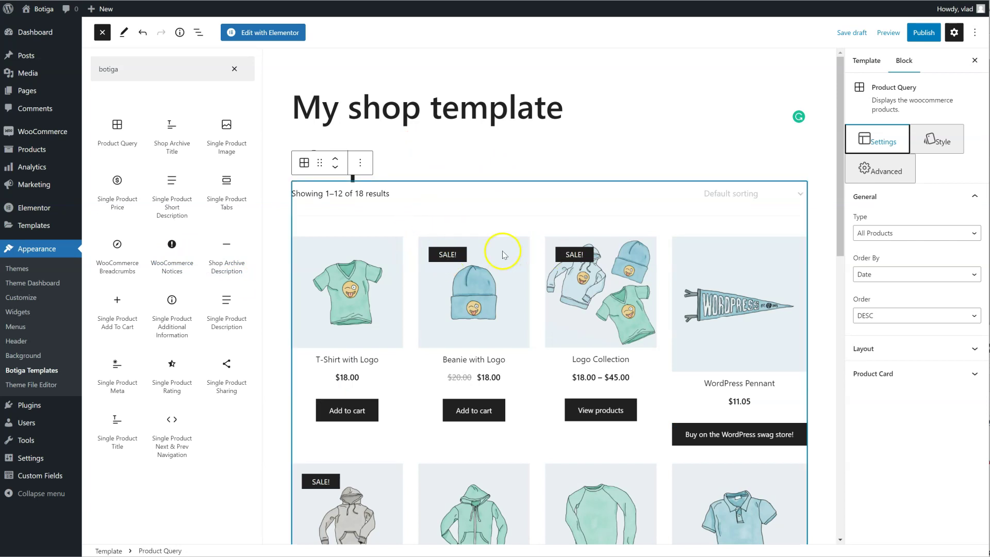
Set the Product Query grid to 3 columns with a 33 px column gap.
{"action": "left_click", "coordinate": [911, 348]}
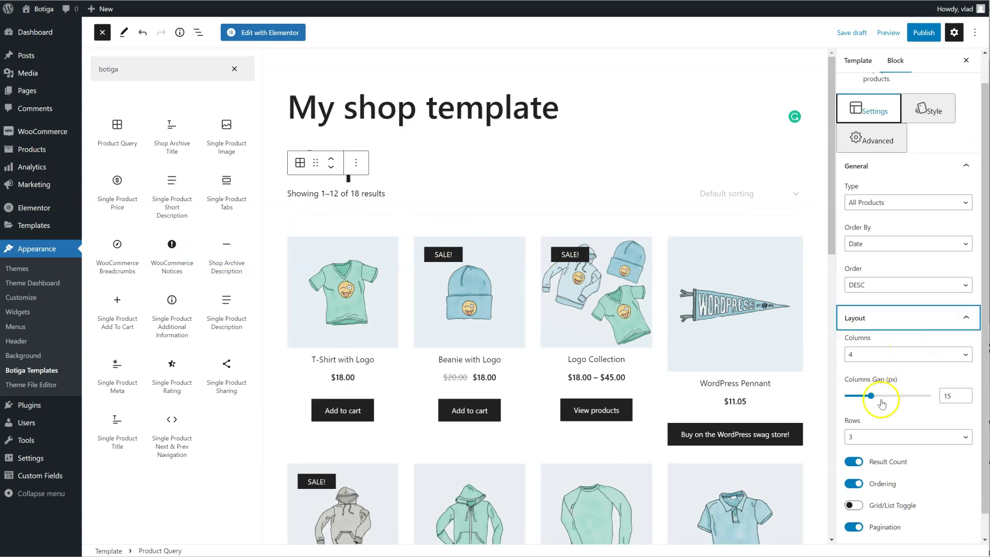
{"action": "left_click_drag", "start_coordinate": [870, 396], "coordinate": [856, 395]}
{"action": "left_click", "coordinate": [884, 356]}
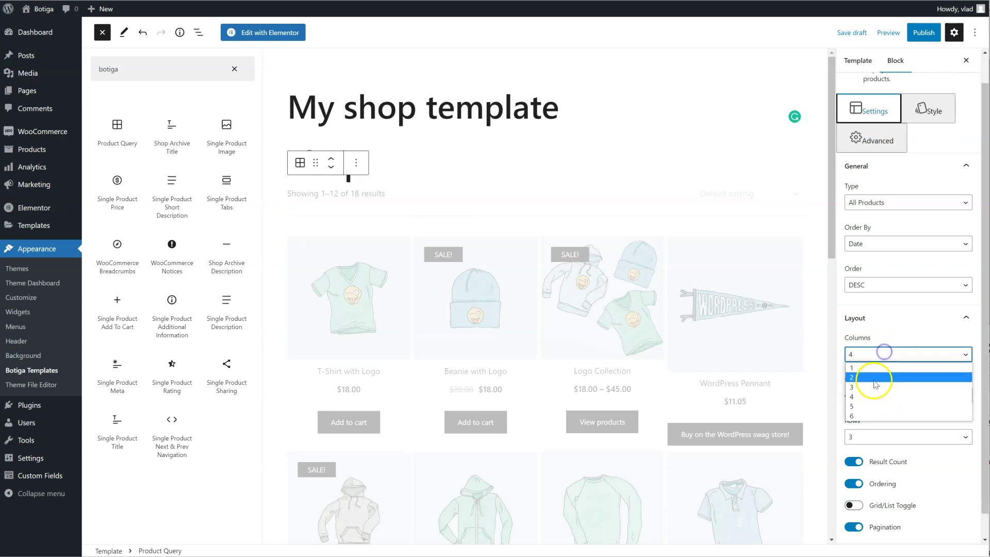
{"action": "left_click", "coordinate": [874, 384]}
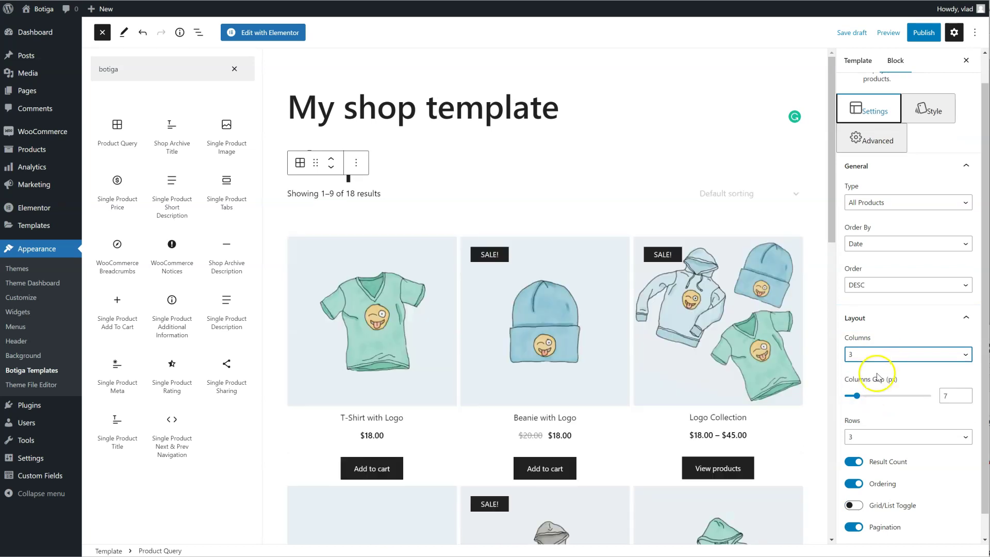
{"action": "left_click_drag", "start_coordinate": [857, 396], "coordinate": [900, 398]}
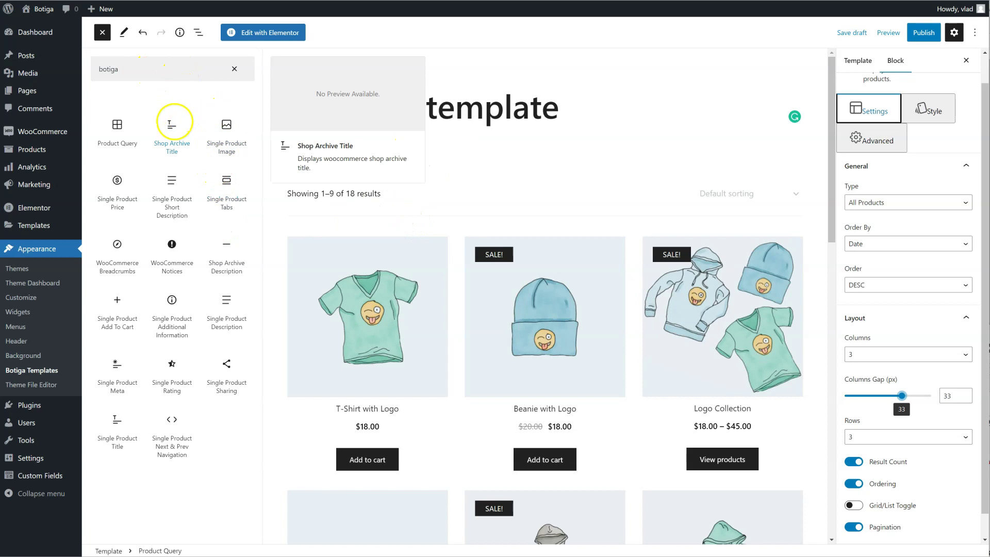
Add a bulleted list below the Shop title with Item 1, Item 2 and Item 3.
{"action": "left_click", "coordinate": [227, 71]}
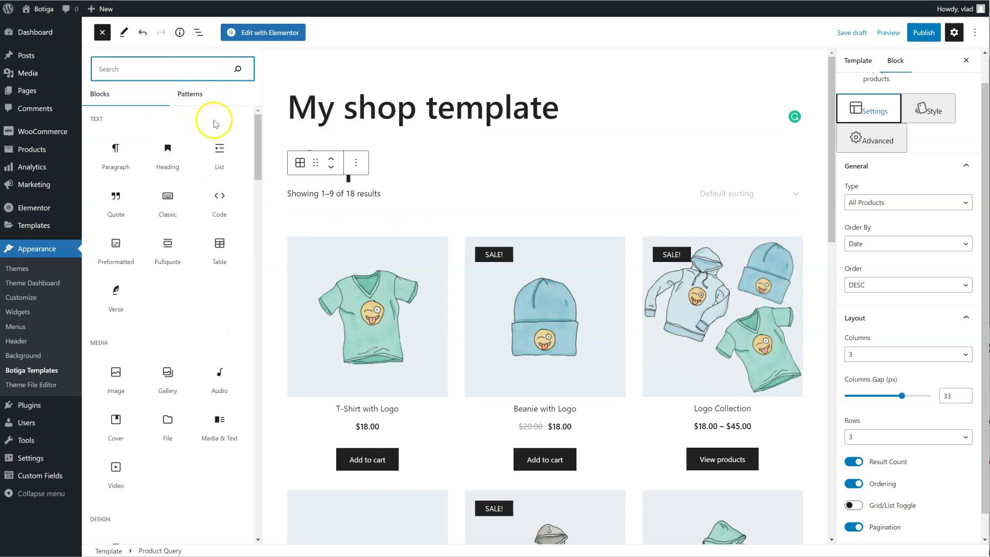
{"action": "mouse_move", "coordinate": [220, 150]}
{"action": "left_click_drag", "start_coordinate": [220, 154], "coordinate": [472, 182]}
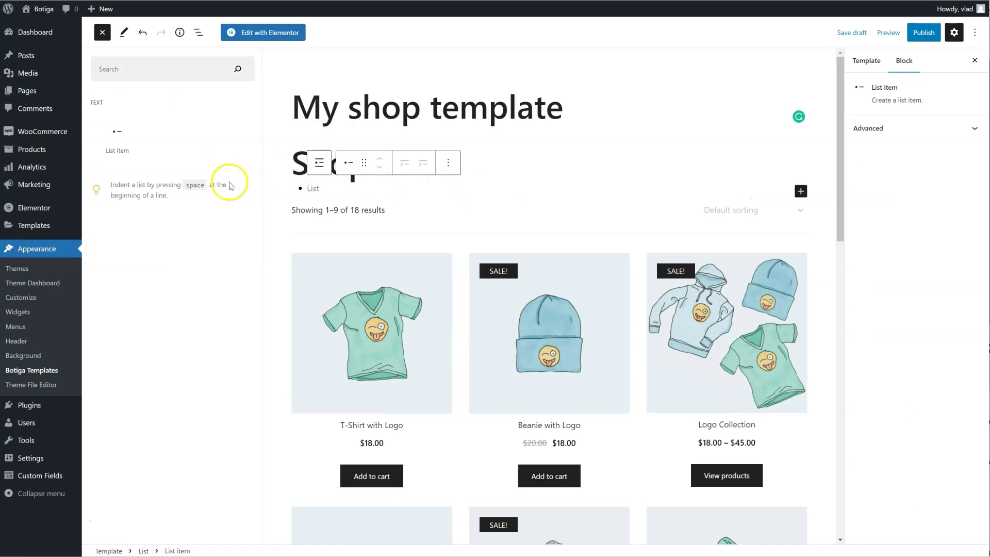
{"action": "left_click", "coordinate": [313, 192]}
{"action": "type", "text": "I"}
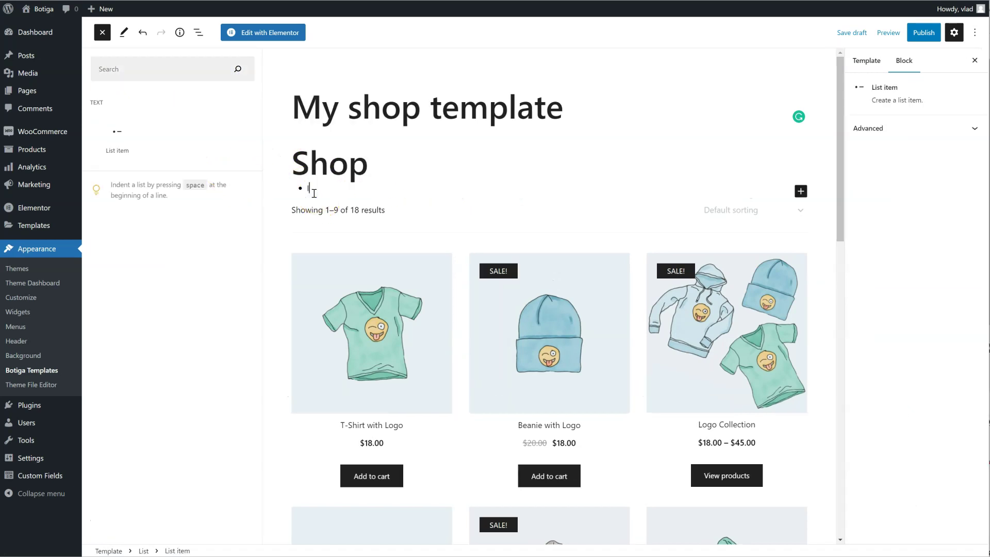
{"action": "type", "text": "tem 1"}
{"action": "key", "text": "Return"}
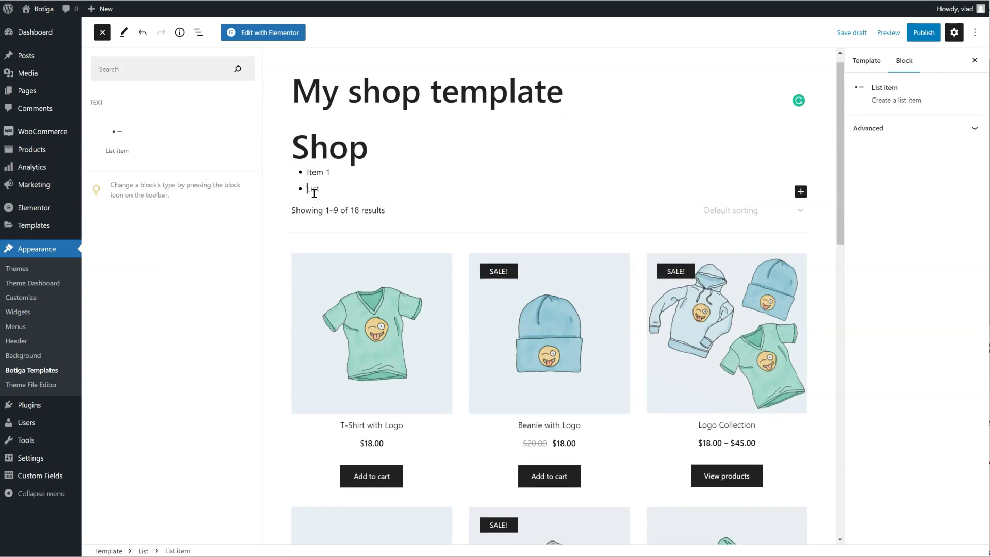
{"action": "type", "text": "Item 2"}
{"action": "key", "text": "Return"}
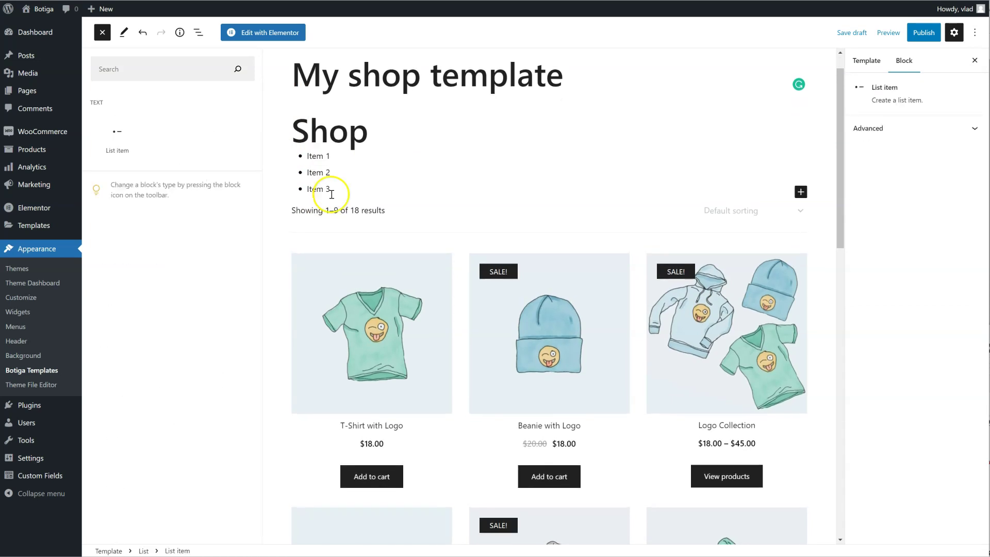
{"action": "type", "text": "Item 3"}
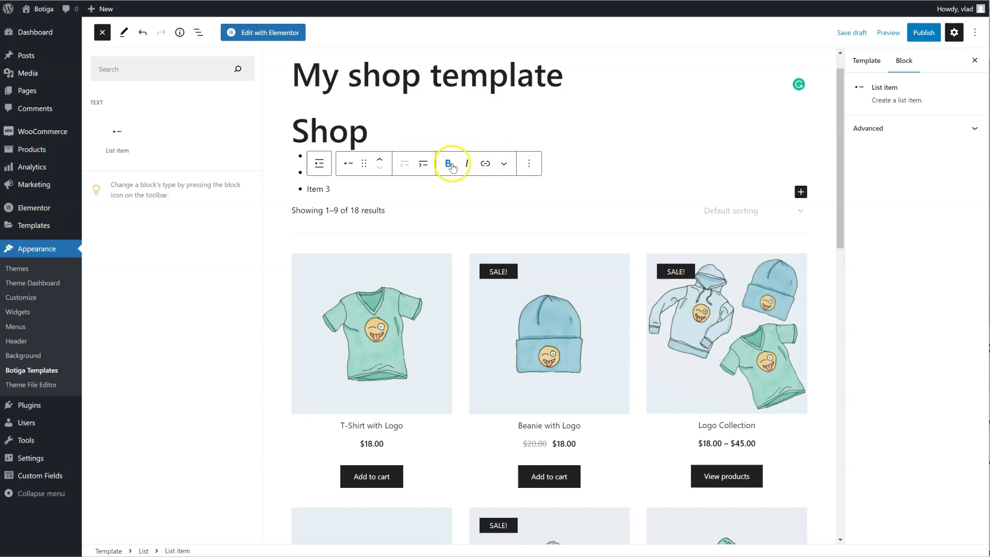
Insert a spacer after the Shop title and shrink it to 25 px.
{"action": "left_click", "coordinate": [436, 135]}
{"action": "left_click", "coordinate": [366, 93]}
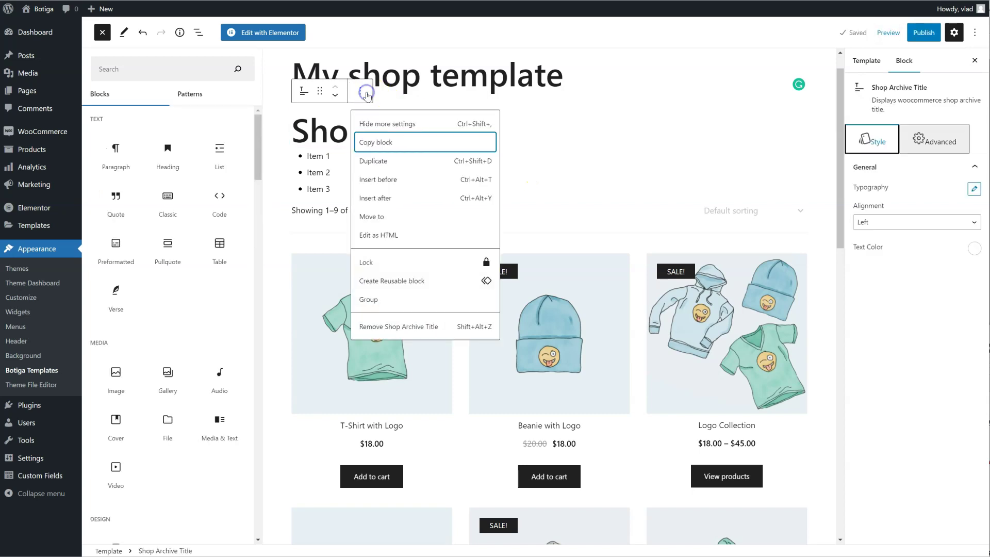
{"action": "left_click", "coordinate": [406, 198]}
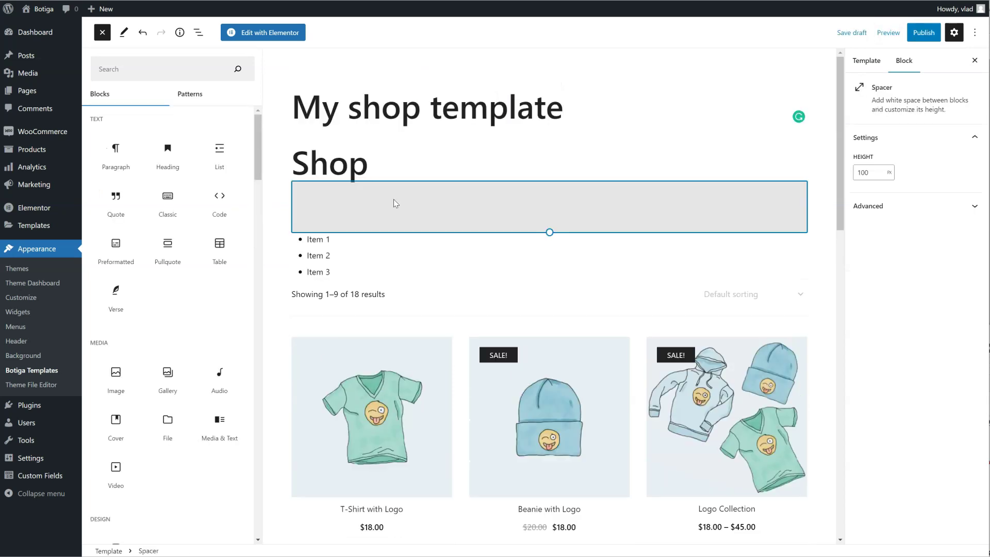
{"action": "left_click_drag", "start_coordinate": [570, 230], "coordinate": [551, 194]}
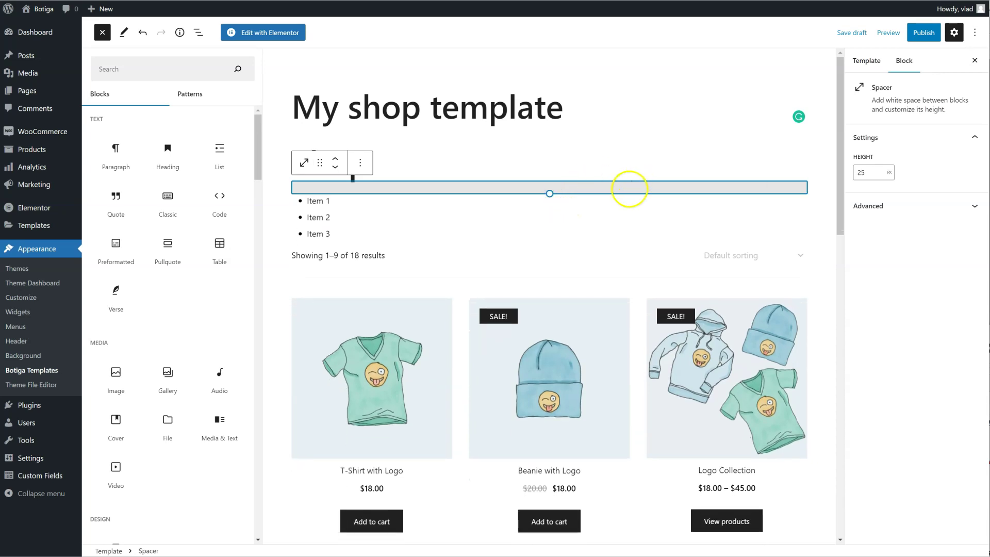
Publish My shop template and review the live Shop page by scrolling through it.
{"action": "left_click", "coordinate": [923, 33]}
{"action": "left_click", "coordinate": [884, 33]}
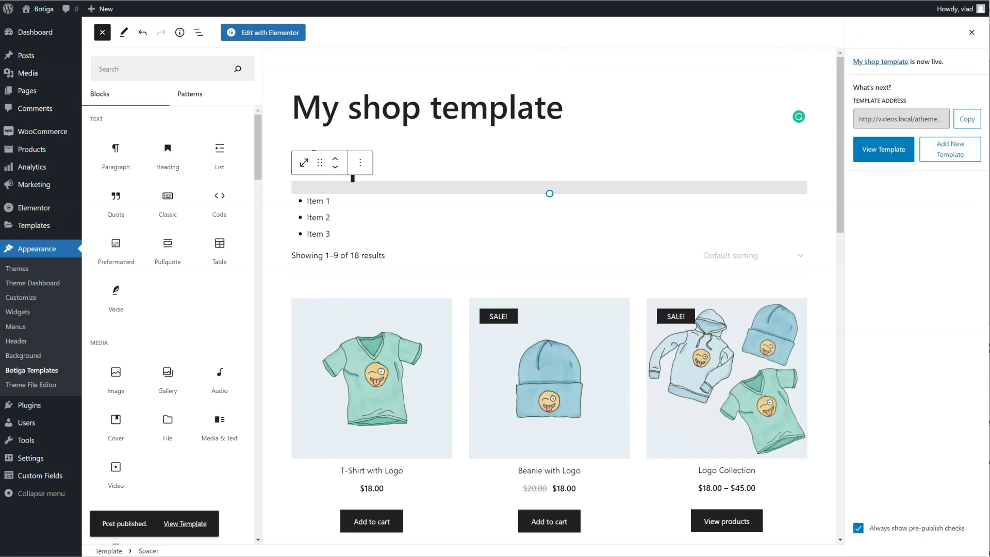
{"action": "left_click", "coordinate": [880, 61]}
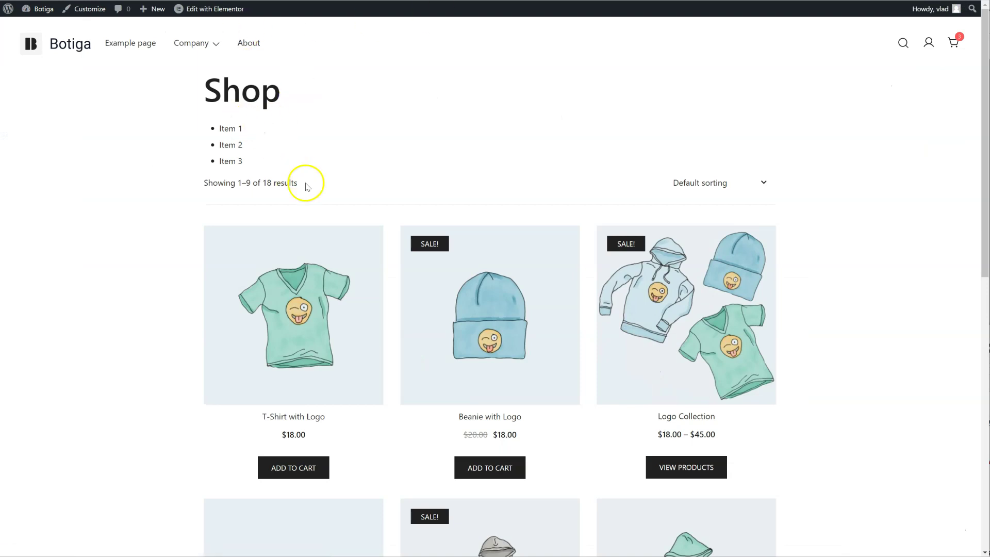
{"action": "scroll", "coordinate": [440, 262], "scroll_direction": "down", "scroll_amount": 1}
{"action": "scroll", "coordinate": [440, 268], "scroll_direction": "down", "scroll_amount": 8}
{"action": "scroll", "coordinate": [459, 292], "scroll_direction": "up", "scroll_amount": 9}
Open the template in Elementor, delete the list-item section and add a single-column section.
{"action": "key", "text": "F5"}
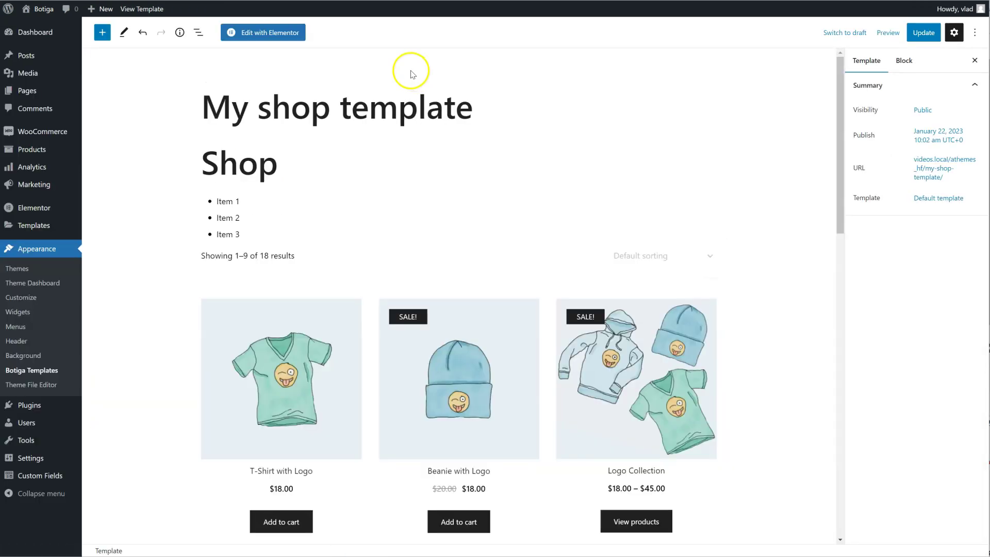
{"action": "left_click", "coordinate": [290, 31]}
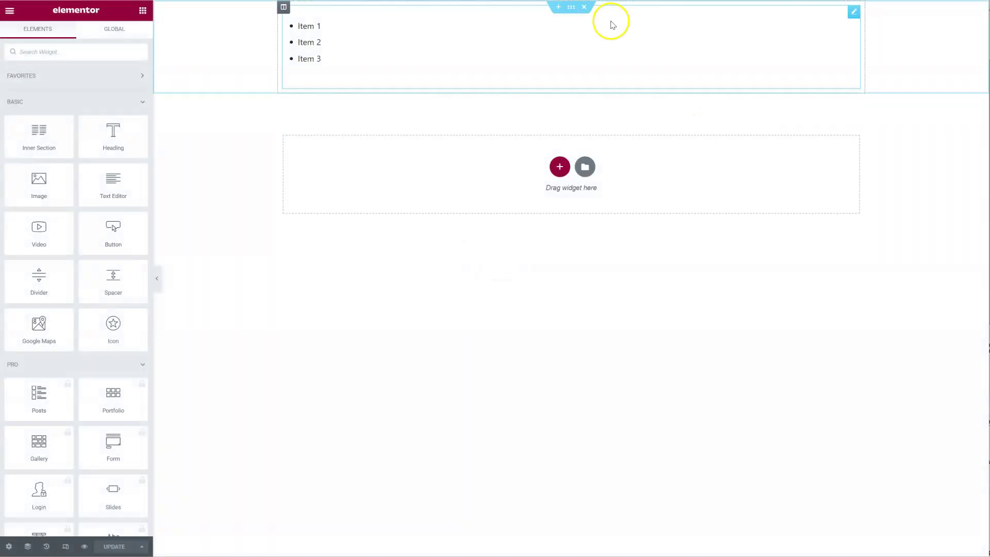
{"action": "left_click", "coordinate": [585, 11]}
{"action": "left_click", "coordinate": [560, 86]}
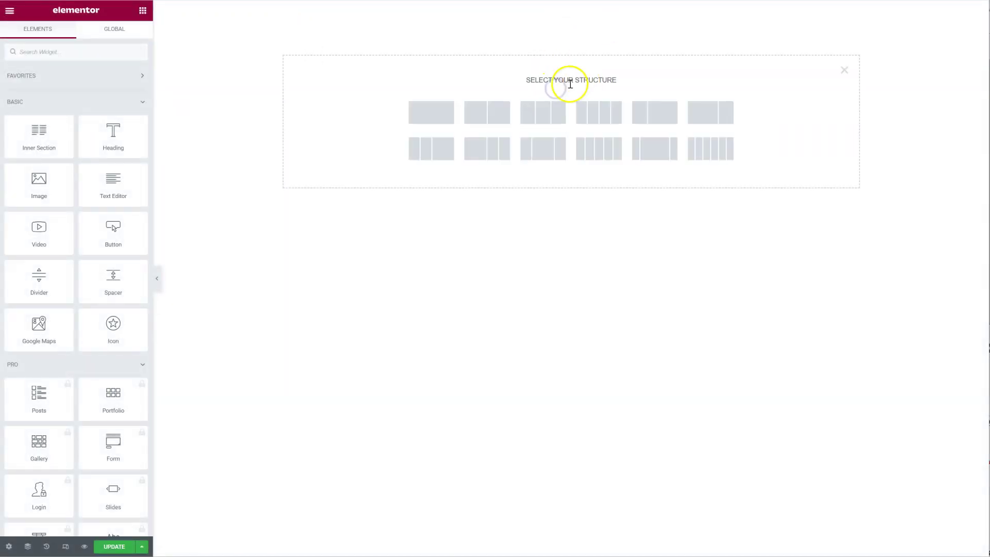
{"action": "left_click", "coordinate": [449, 111]}
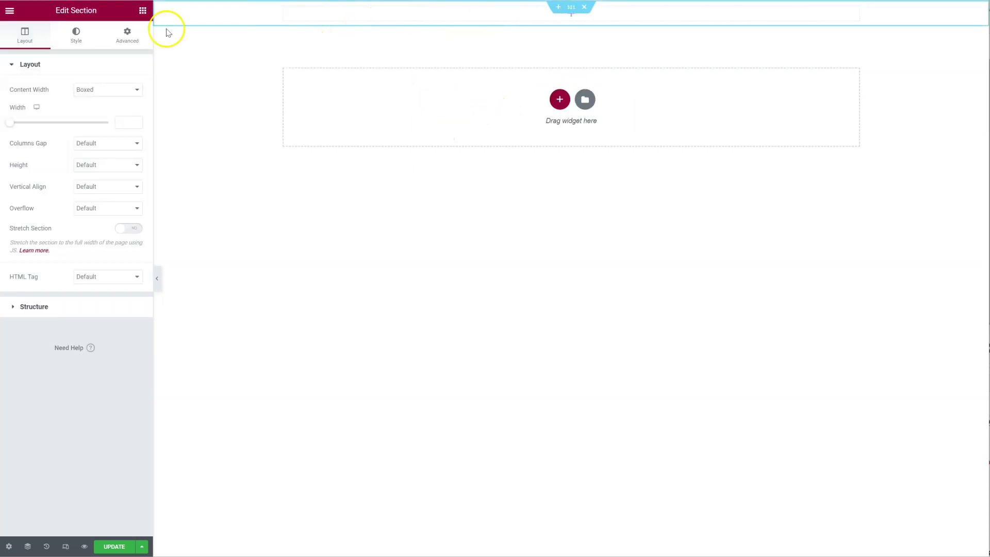
Drag the Botiga Archive Title widget into the section, then a Product Query grid below it.
{"action": "left_click", "coordinate": [142, 10]}
{"action": "left_click", "coordinate": [80, 52]}
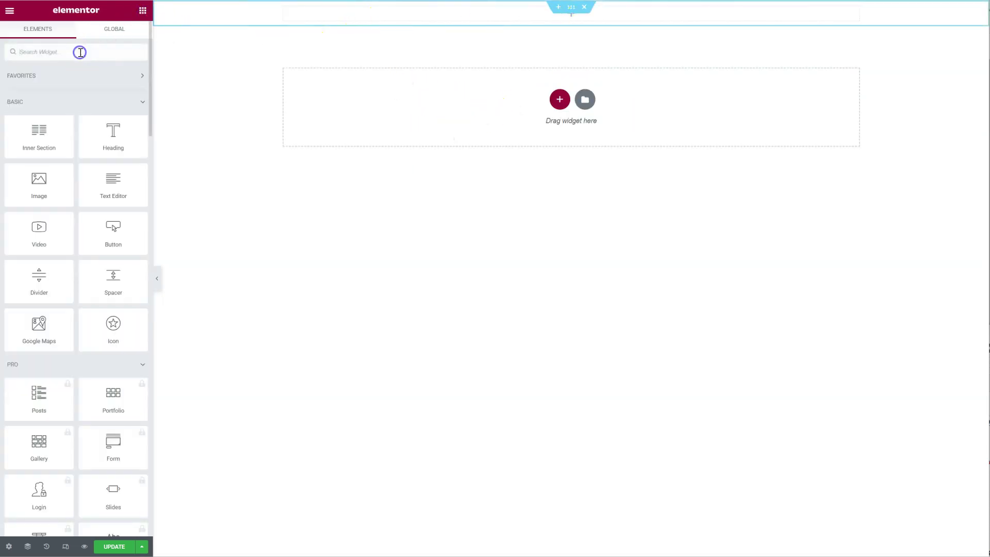
{"action": "type", "text": "botiga"}
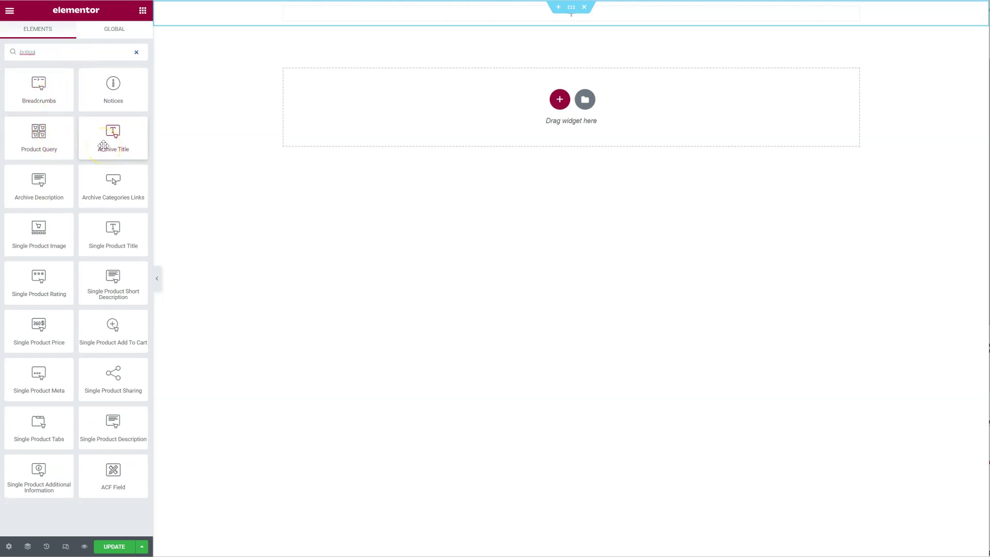
{"action": "left_click_drag", "start_coordinate": [103, 145], "coordinate": [518, 15]}
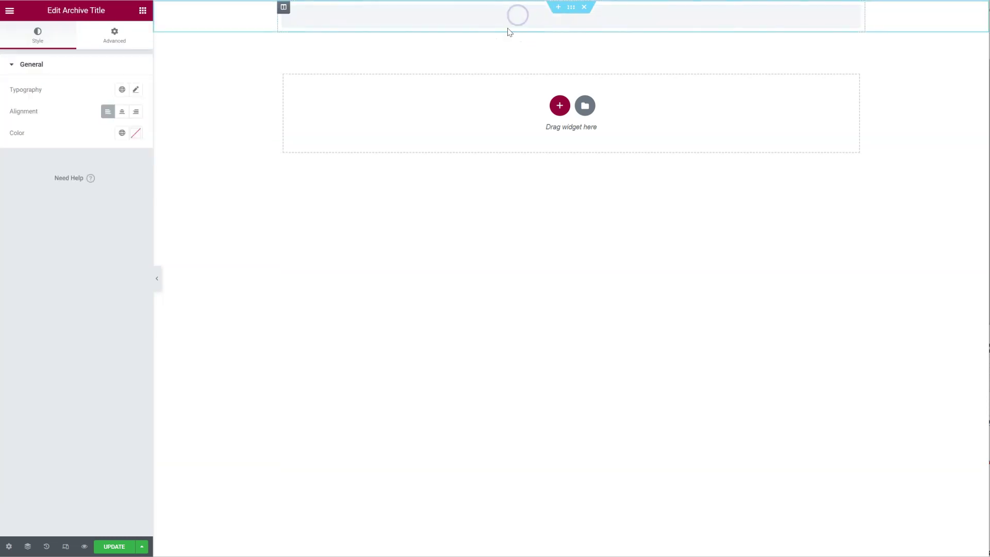
{"action": "left_click", "coordinate": [142, 10]}
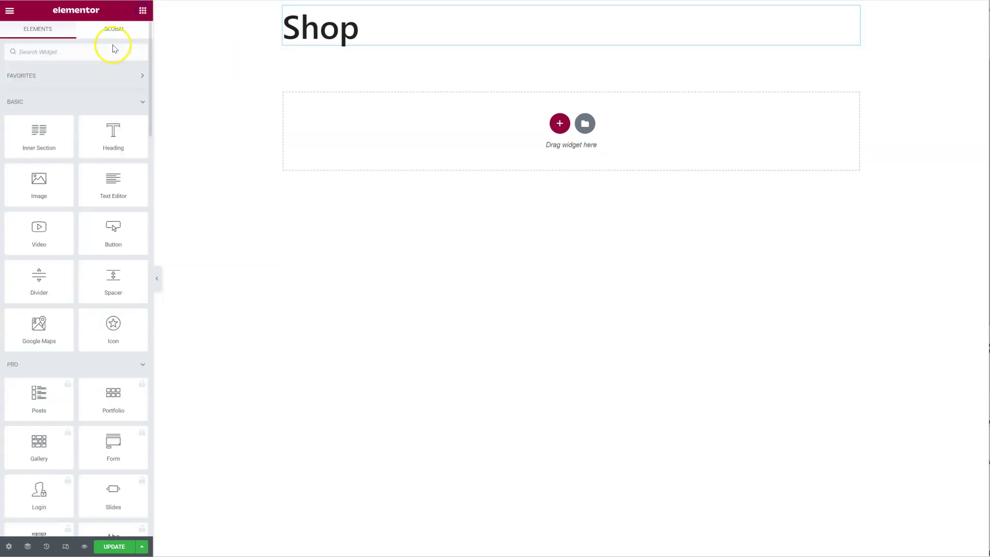
{"action": "left_click", "coordinate": [103, 54]}
{"action": "type", "text": "botiga"}
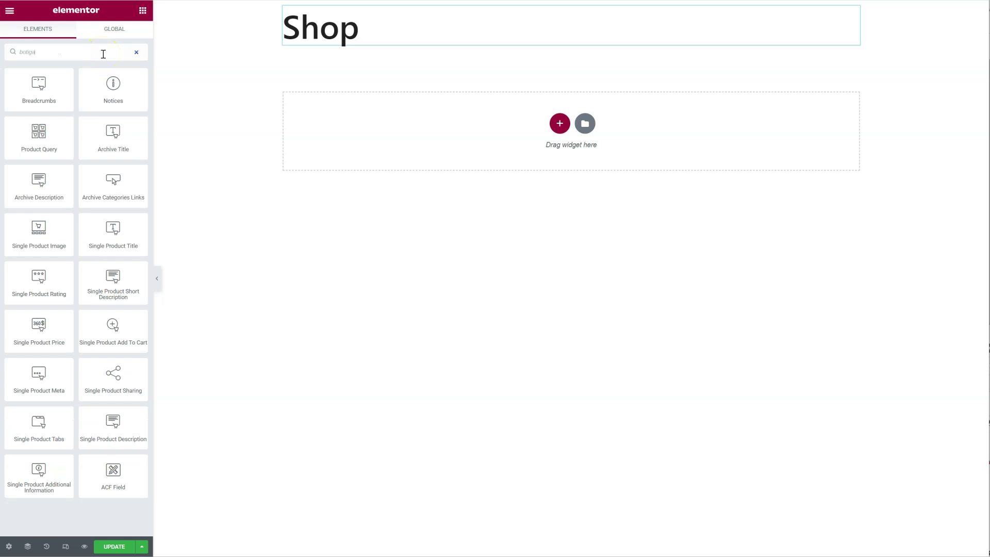
{"action": "left_click_drag", "start_coordinate": [38, 132], "coordinate": [367, 42]}
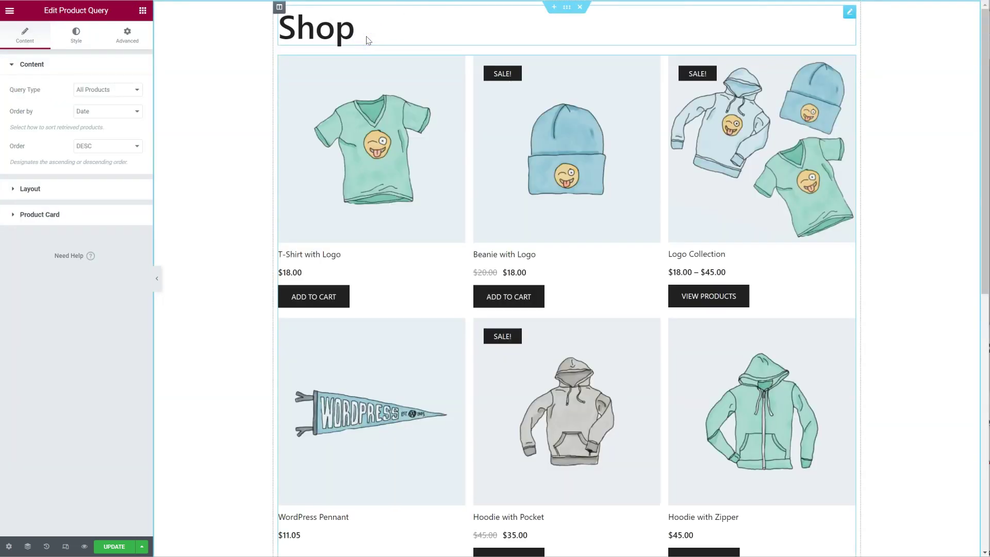
Give the Product Query pagination a bright red background color.
{"action": "left_click", "coordinate": [75, 36]}
{"action": "left_click", "coordinate": [135, 132]}
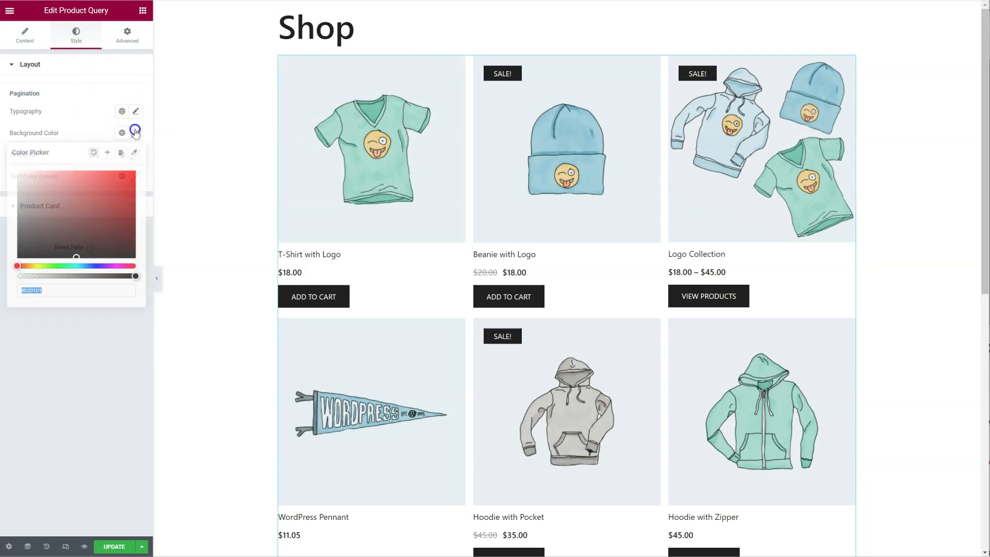
{"action": "left_click_drag", "start_coordinate": [107, 183], "coordinate": [97, 192]}
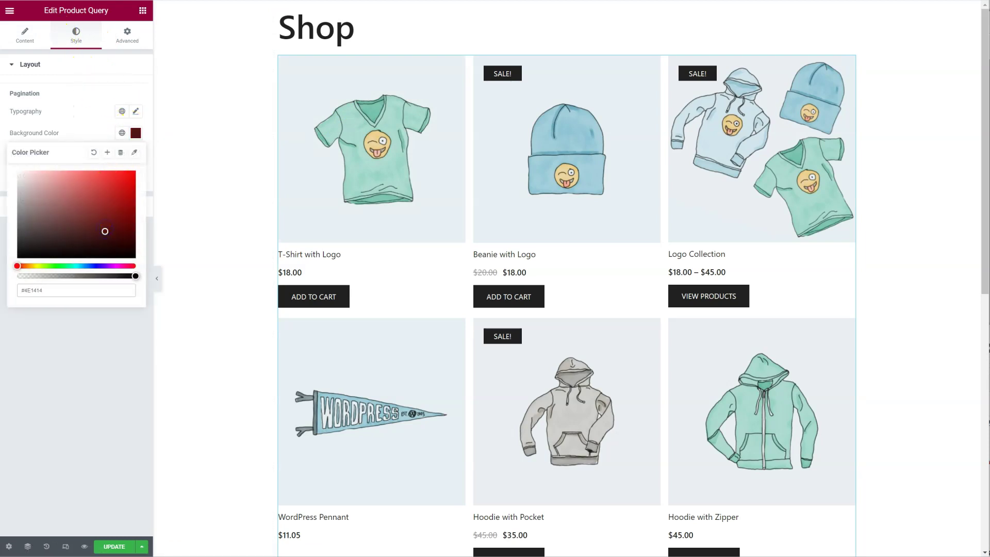
{"action": "scroll", "coordinate": [303, 230], "scroll_direction": "down", "scroll_amount": 10}
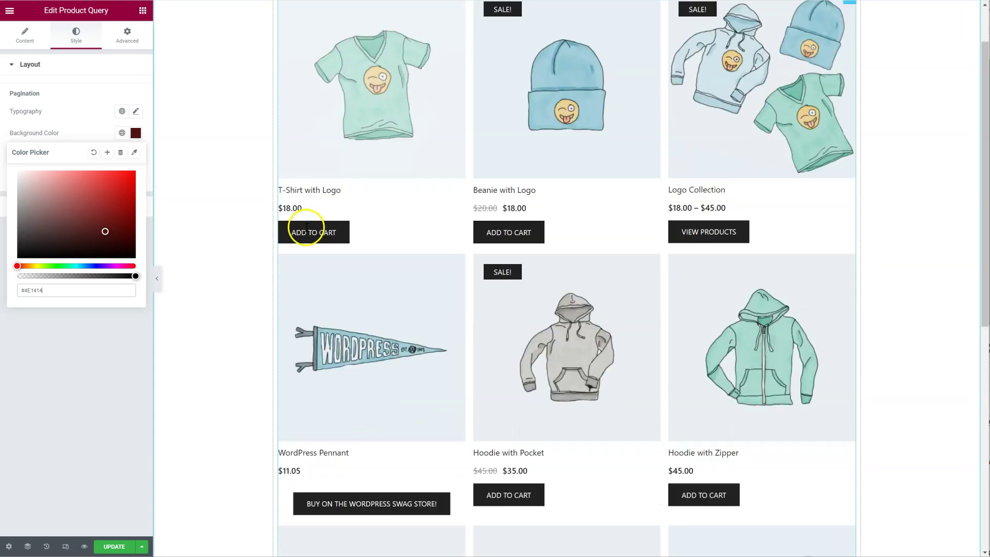
{"action": "left_click", "coordinate": [117, 184]}
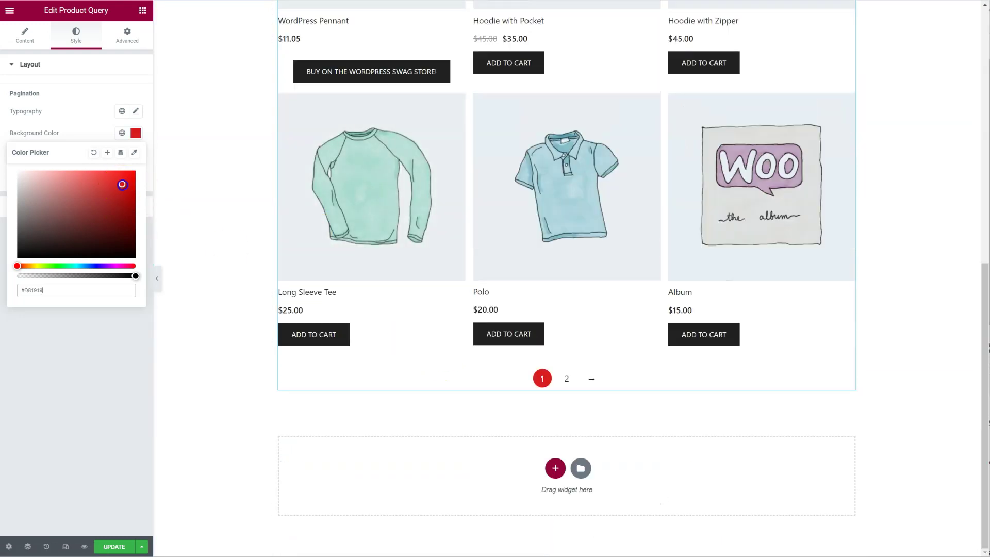
{"action": "left_click", "coordinate": [69, 371]}
{"action": "scroll", "coordinate": [354, 261], "scroll_direction": "up", "scroll_amount": 10}
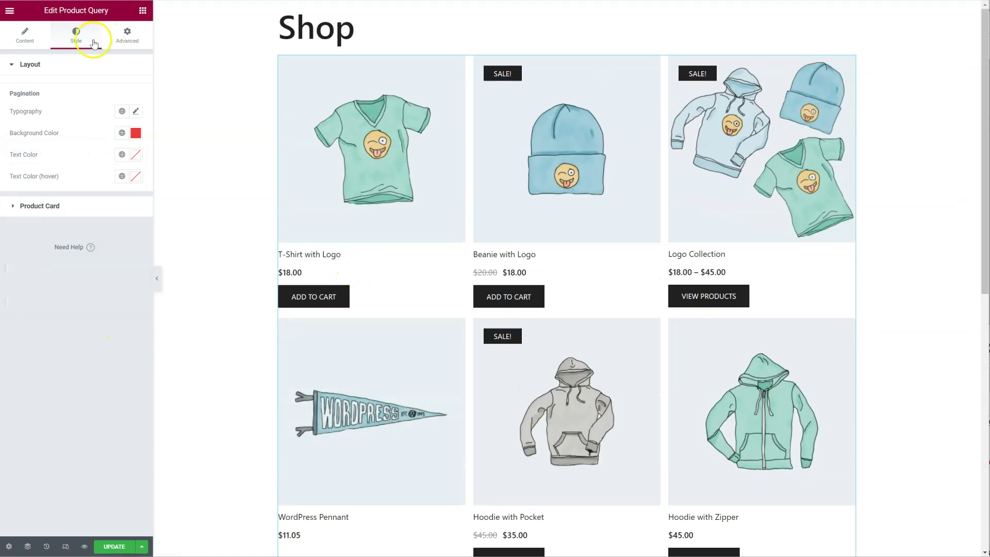
{"action": "left_click", "coordinate": [142, 10]}
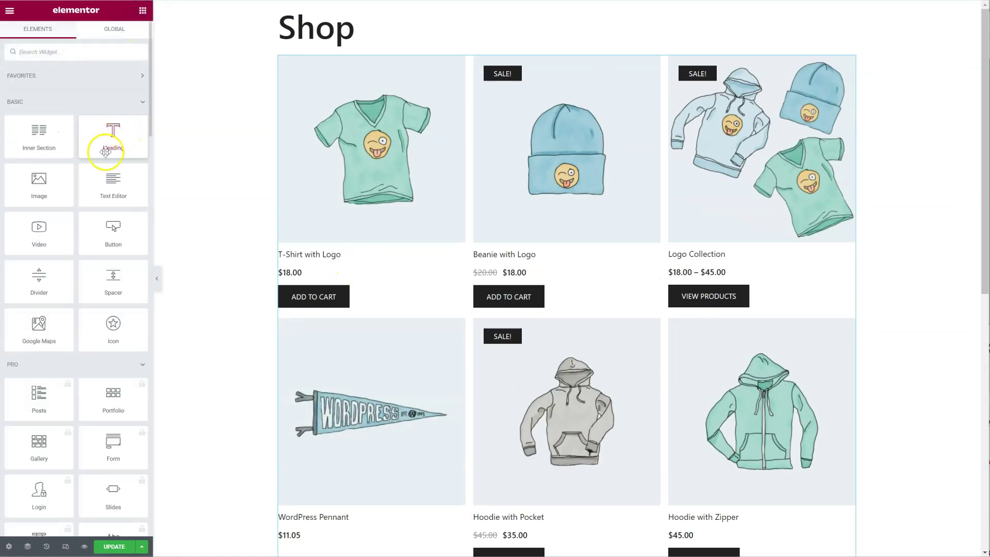
Place a Video widget between the Shop title and products, then preview with the panel hidden.
{"action": "left_click_drag", "start_coordinate": [58, 227], "coordinate": [377, 34]}
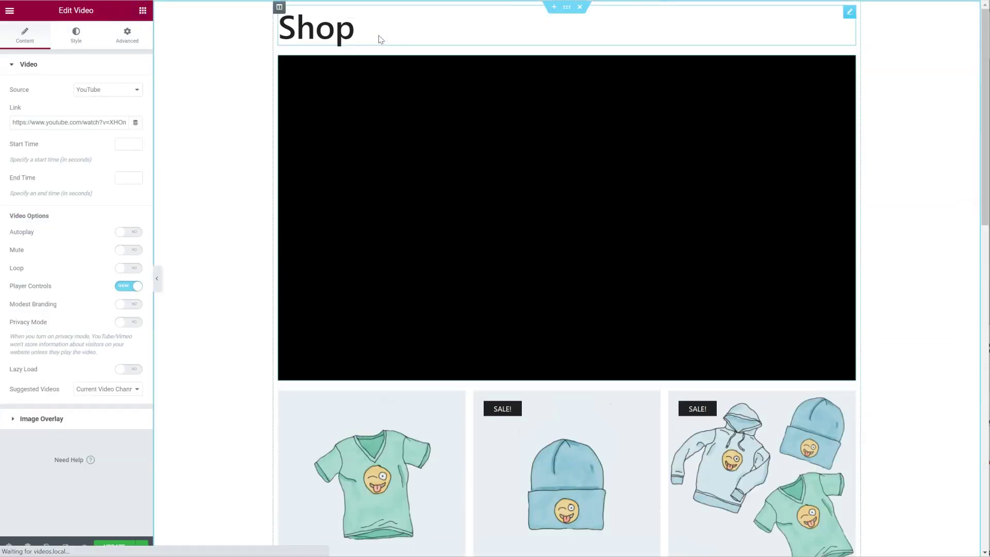
{"action": "scroll", "coordinate": [311, 210], "scroll_direction": "down", "scroll_amount": 6}
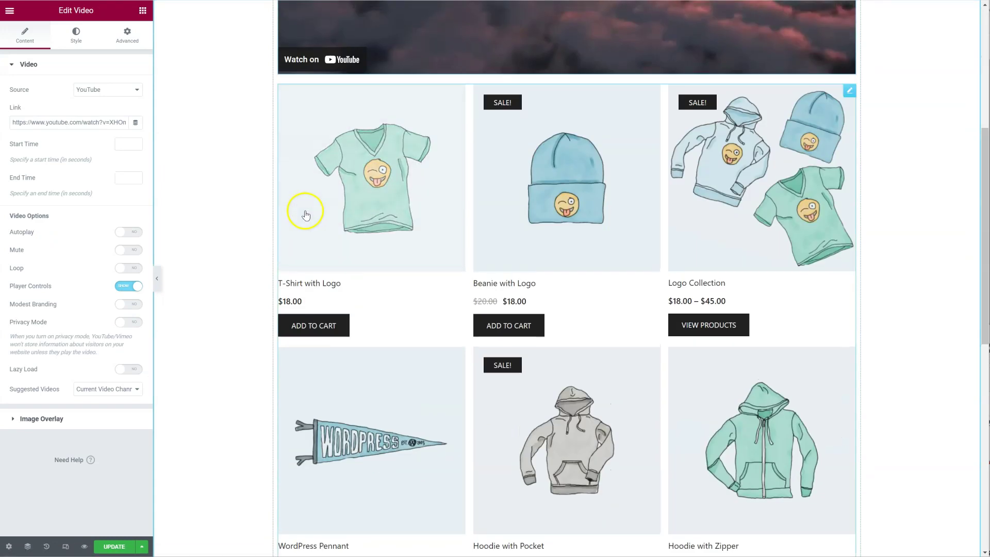
{"action": "scroll", "coordinate": [305, 209], "scroll_direction": "up", "scroll_amount": 6}
{"action": "left_click", "coordinate": [159, 281]}
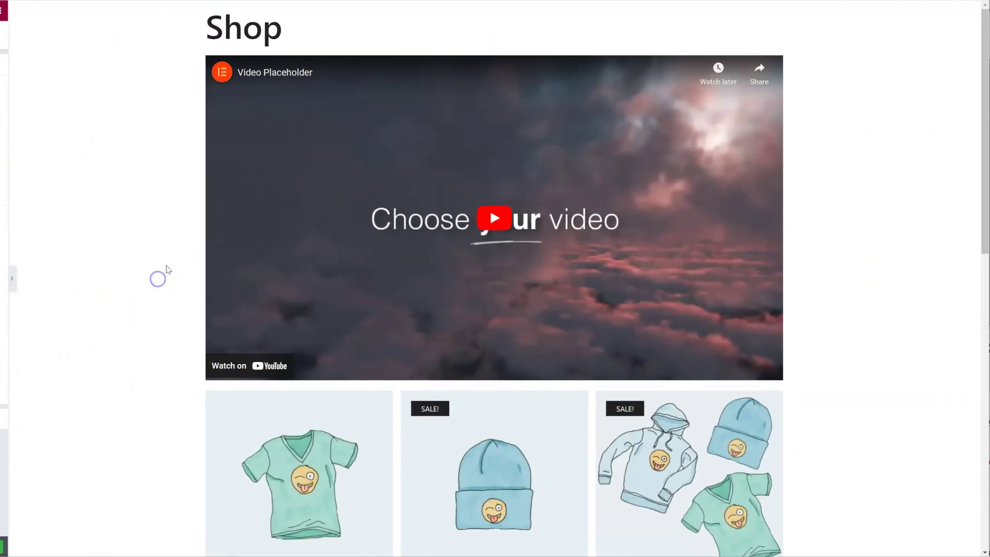
{"action": "scroll", "coordinate": [161, 266], "scroll_direction": "down", "scroll_amount": 10}
{"action": "scroll", "coordinate": [163, 266], "scroll_direction": "up", "scroll_amount": 1}
{"action": "scroll", "coordinate": [163, 267], "scroll_direction": "up", "scroll_amount": 9}
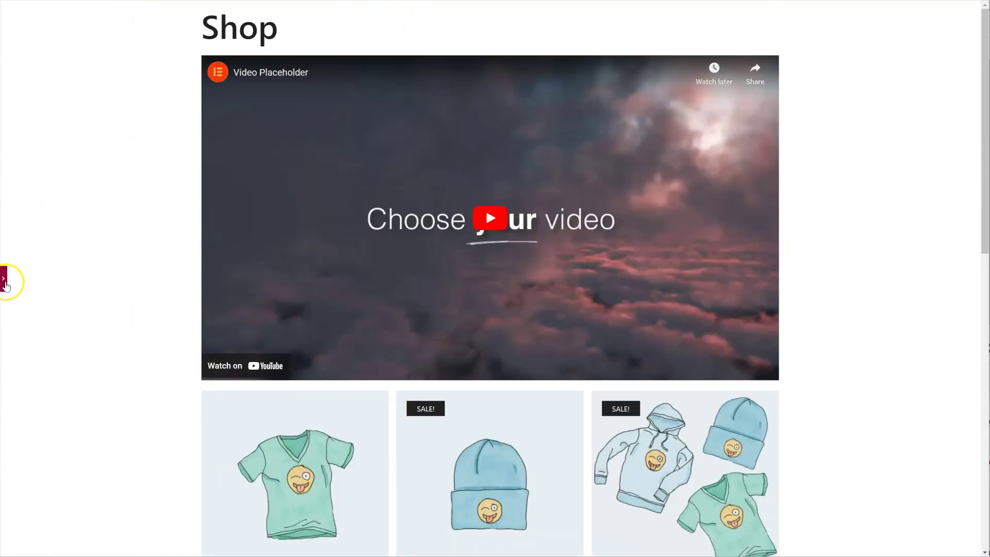
Give the title-and-video section separate top and bottom padding of 60 px each.
{"action": "left_click", "coordinate": [3, 279]}
{"action": "left_click", "coordinate": [565, 8]}
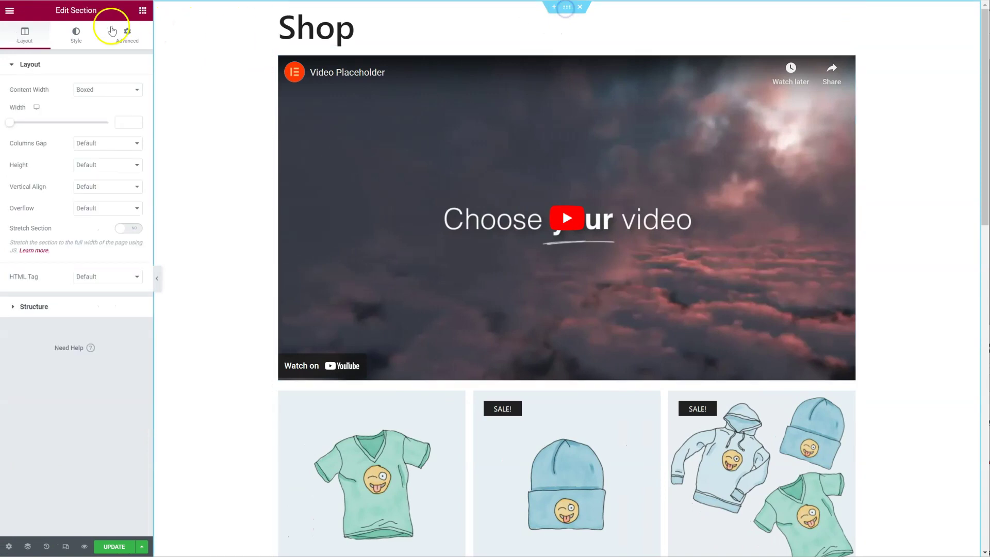
{"action": "left_click", "coordinate": [127, 33]}
{"action": "left_click", "coordinate": [135, 141]}
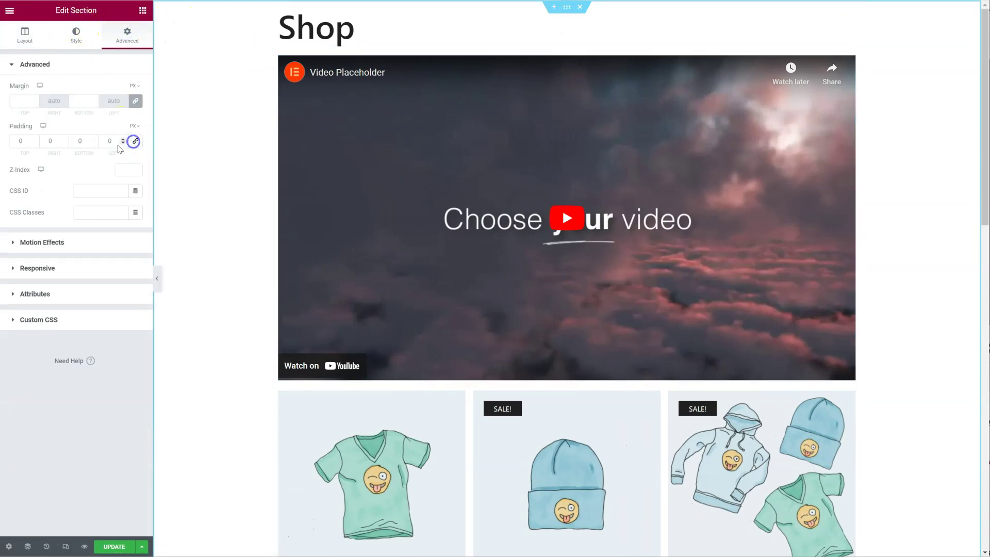
{"action": "type", "text": "60"}
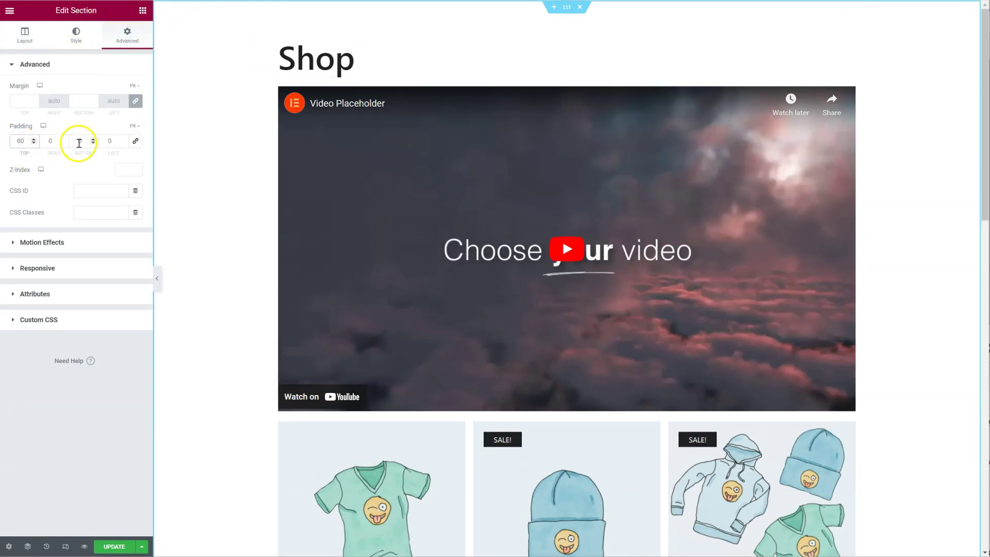
{"action": "left_click", "coordinate": [78, 143]}
{"action": "type", "text": "60"}
Save the template changes with Update.
{"action": "left_click", "coordinate": [143, 11]}
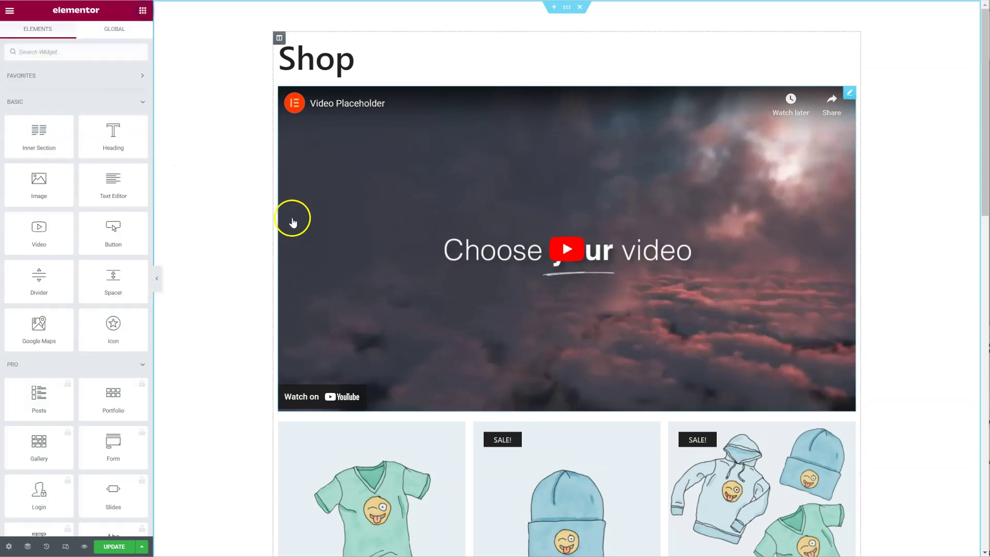
{"action": "scroll", "coordinate": [286, 217], "scroll_direction": "down", "scroll_amount": 15}
{"action": "scroll", "coordinate": [269, 196], "scroll_direction": "up", "scroll_amount": 6}
{"action": "scroll", "coordinate": [273, 190], "scroll_direction": "up", "scroll_amount": 10}
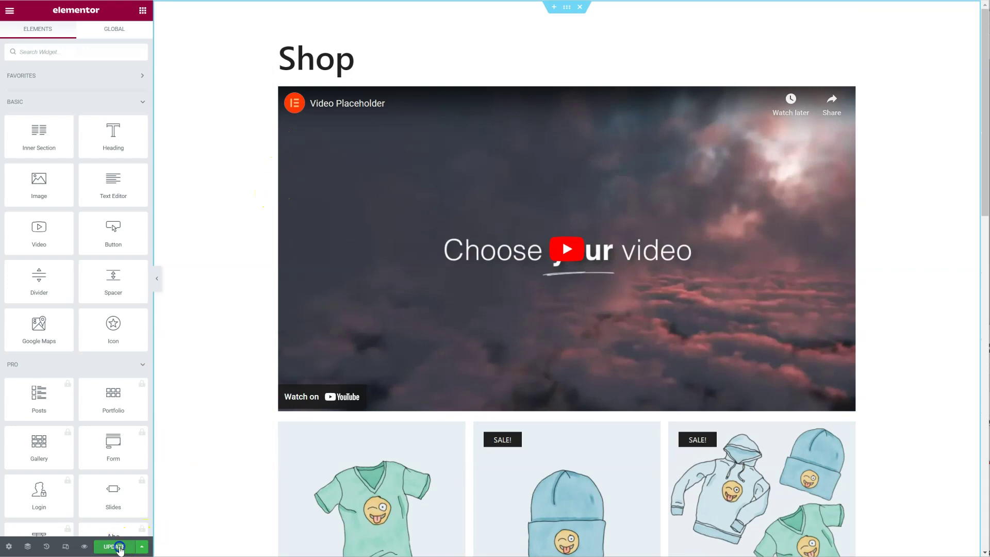
{"action": "left_click", "coordinate": [127, 548]}
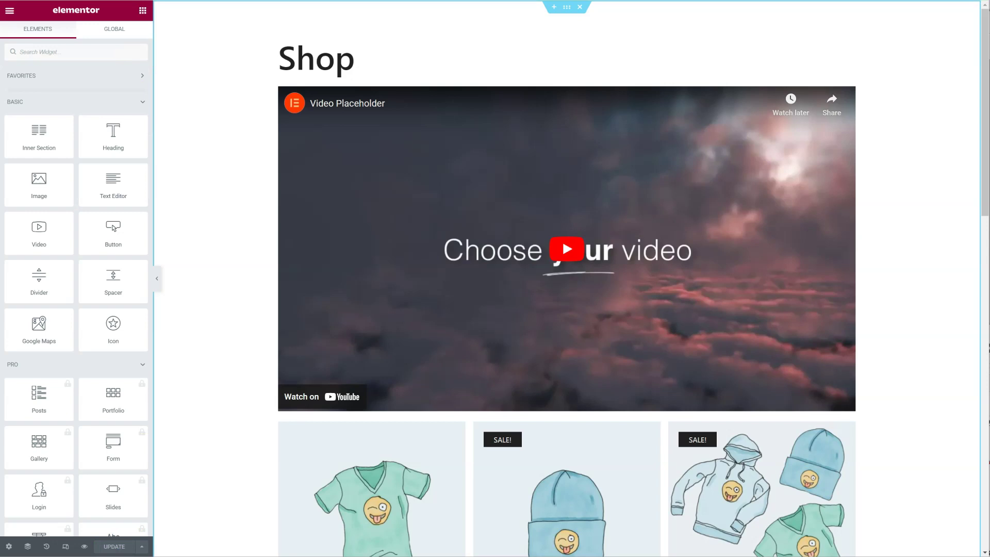
Load the live Shop page and scroll through the title, video, product grid and red pagination.
{"action": "key", "text": "ctrl+l"}
{"action": "key", "text": "Return"}
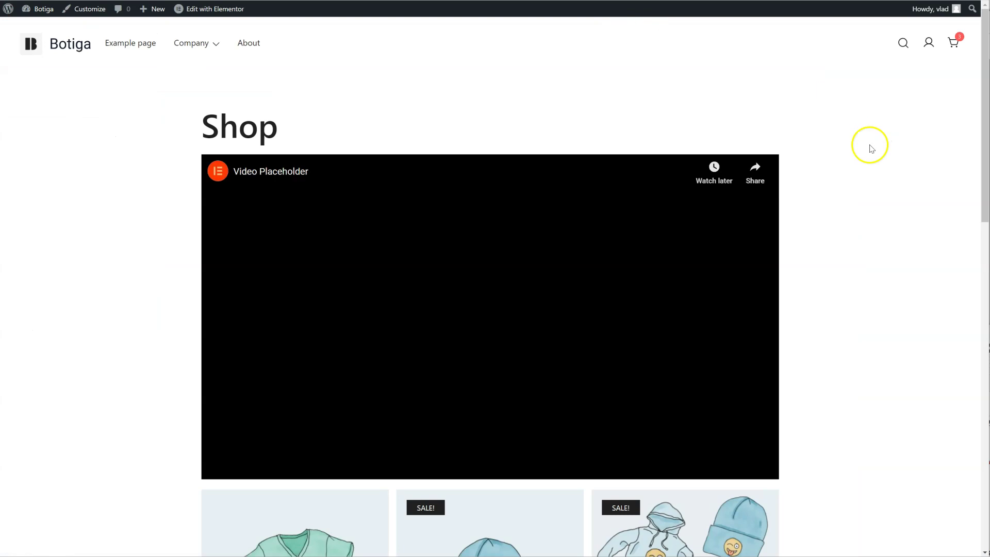
{"action": "scroll", "coordinate": [879, 199], "scroll_direction": "down", "scroll_amount": 5}
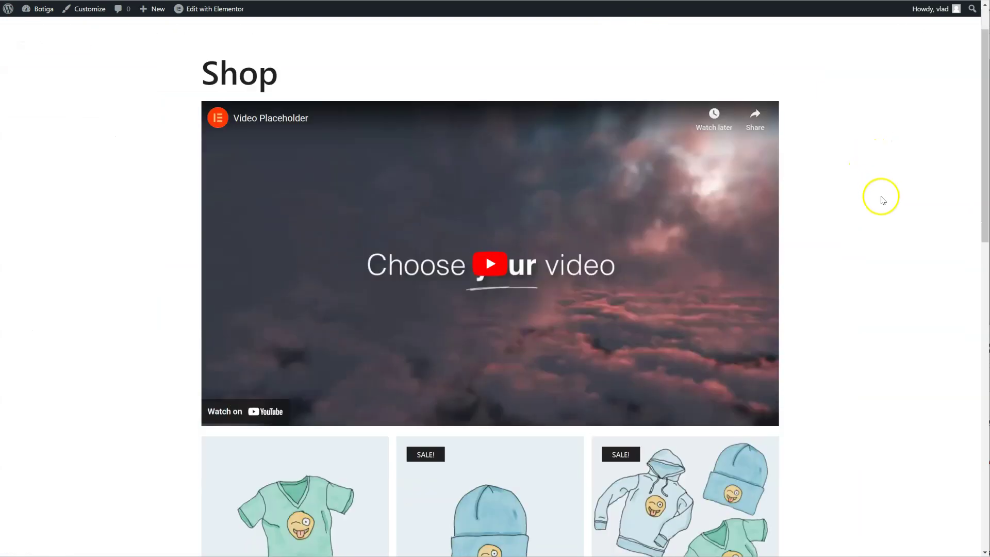
{"action": "scroll", "coordinate": [718, 192], "scroll_direction": "up", "scroll_amount": 4}
{"action": "scroll", "coordinate": [790, 212], "scroll_direction": "down", "scroll_amount": 15}
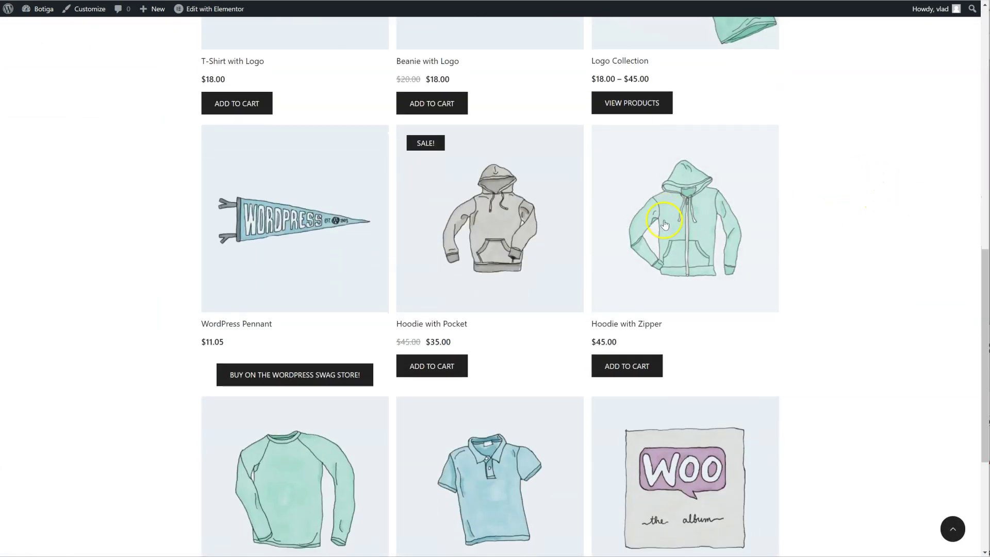
{"action": "scroll", "coordinate": [784, 215], "scroll_direction": "up", "scroll_amount": 4}
{"action": "scroll", "coordinate": [784, 232], "scroll_direction": "down", "scroll_amount": 4}
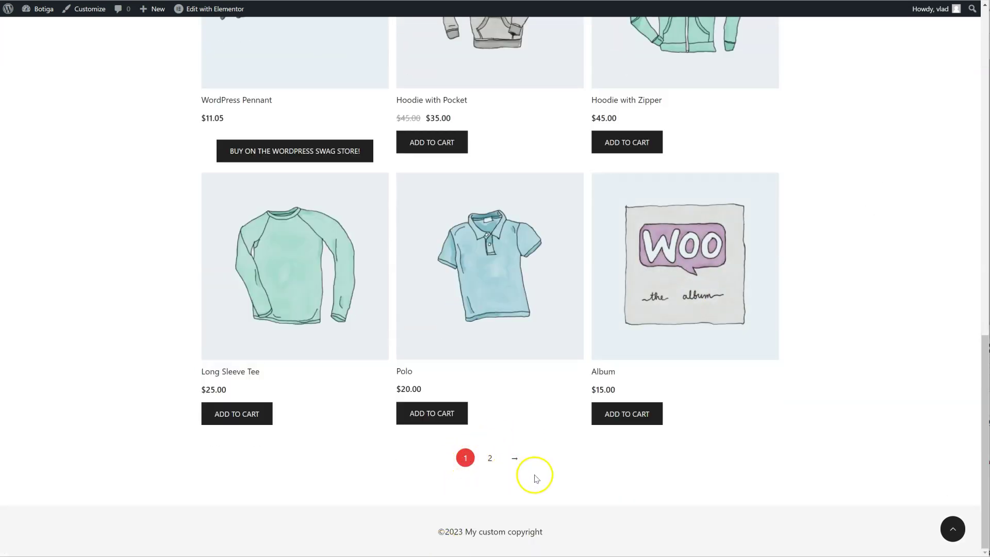
{"action": "scroll", "coordinate": [706, 487], "scroll_direction": "up", "scroll_amount": 3}
{"action": "scroll", "coordinate": [766, 471], "scroll_direction": "up", "scroll_amount": 13}
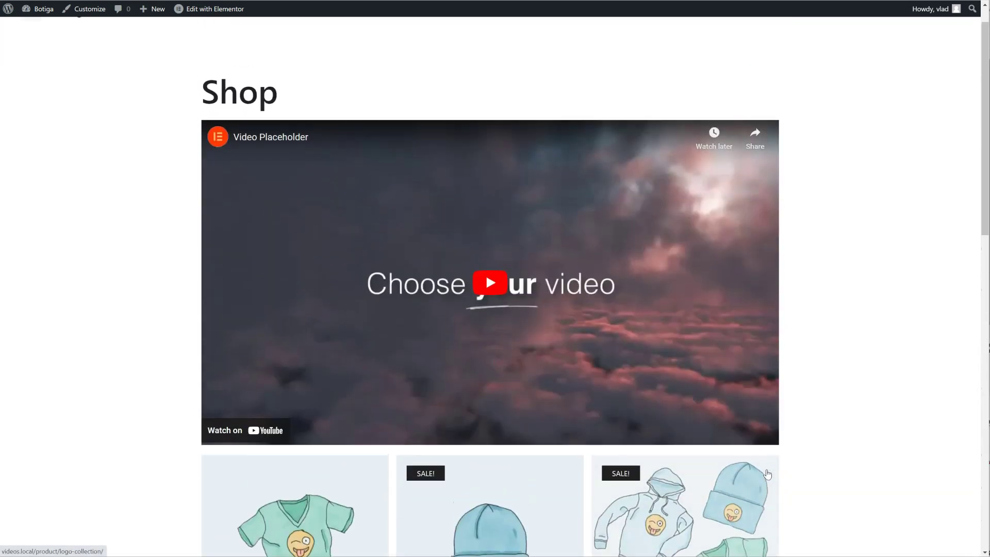